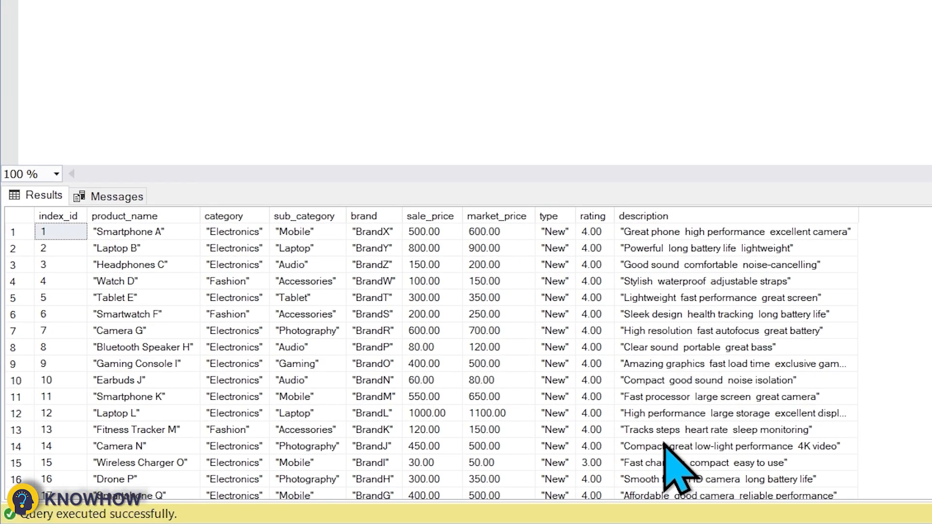
Step: Look over the product rows in the query results
{"action": "scroll", "coordinate": [605, 301], "scroll_direction": "down", "scroll_amount": 2}
{"action": "scroll", "coordinate": [605, 301], "scroll_direction": "up", "scroll_amount": 2}
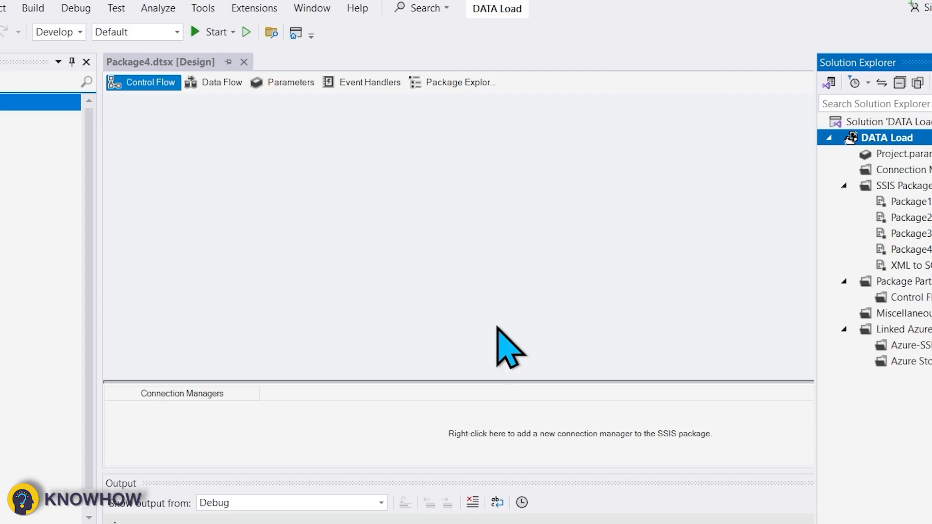
Step: Add a Data Flow Task to the control flow of Package4.dtsx and open its data flow for editing
{"action": "left_click", "coordinate": [408, 245]}
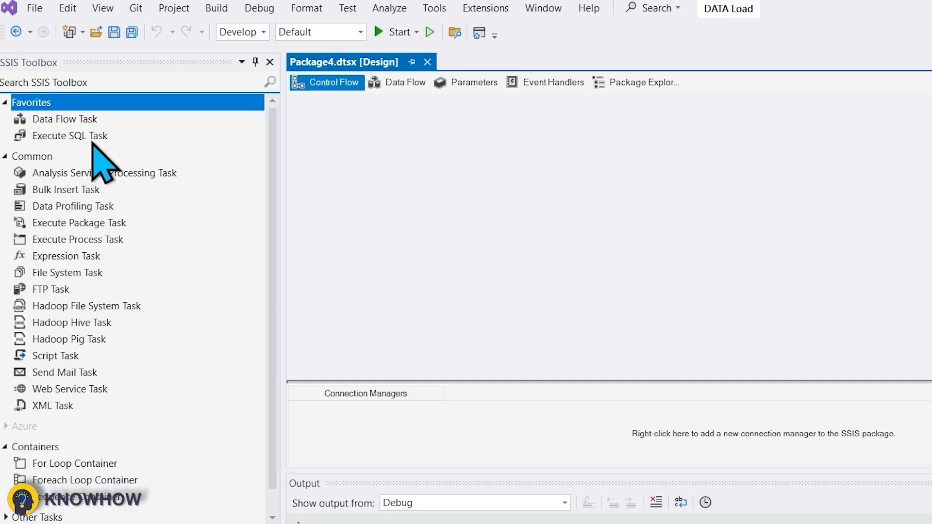
{"action": "double_click", "coordinate": [92, 122]}
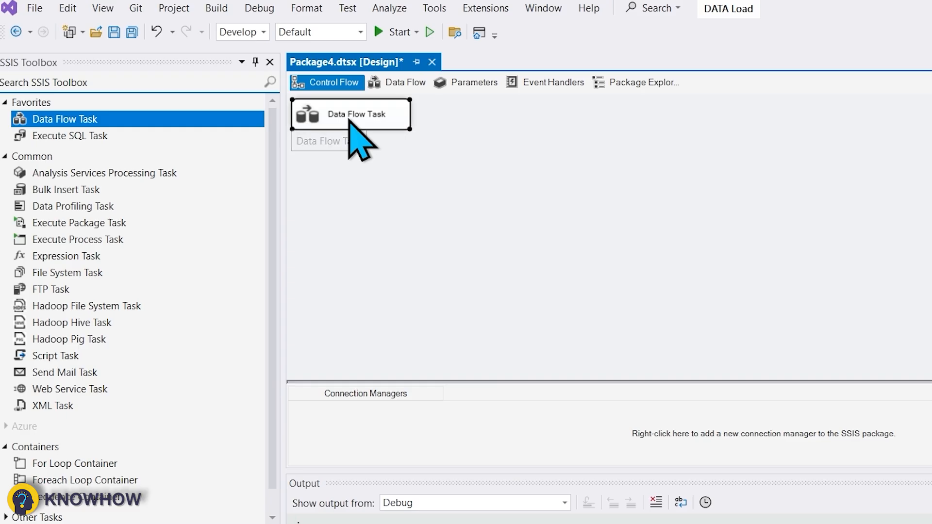
{"action": "left_click_drag", "start_coordinate": [348, 121], "coordinate": [605, 172]}
{"action": "double_click", "coordinate": [605, 172]}
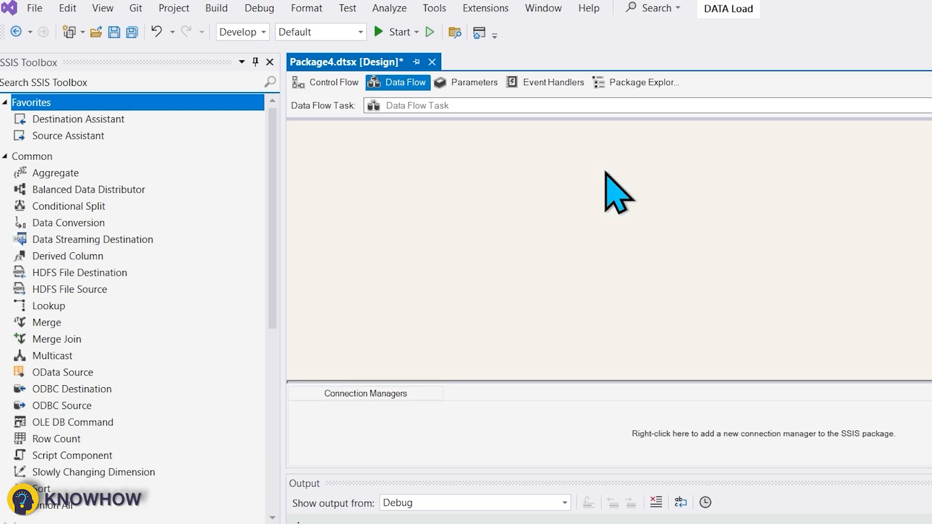
Step: Find the OLE DB Source component, add it to the data flow, and open its editor
{"action": "left_click", "coordinate": [110, 79]}
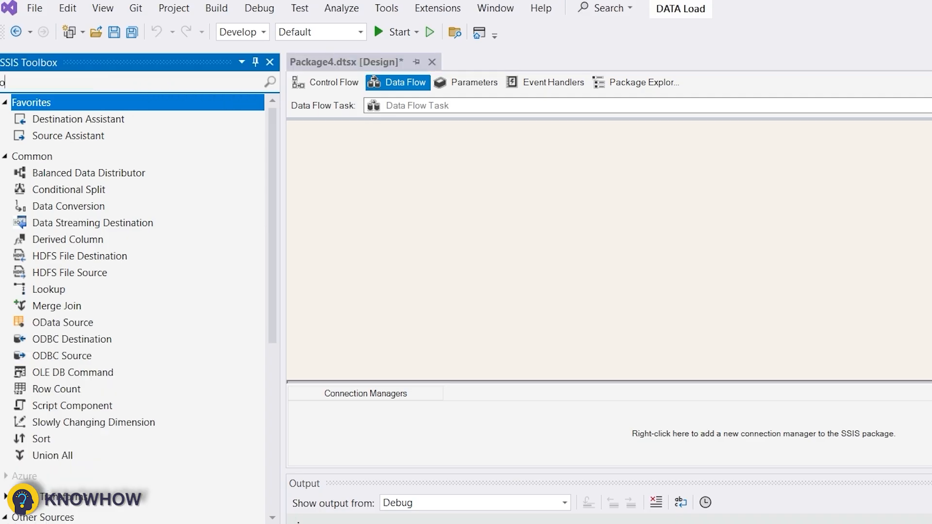
{"action": "type", "text": "oled"}
{"action": "key", "text": "BackSpace"}
{"action": "key", "text": "BackSpace"}
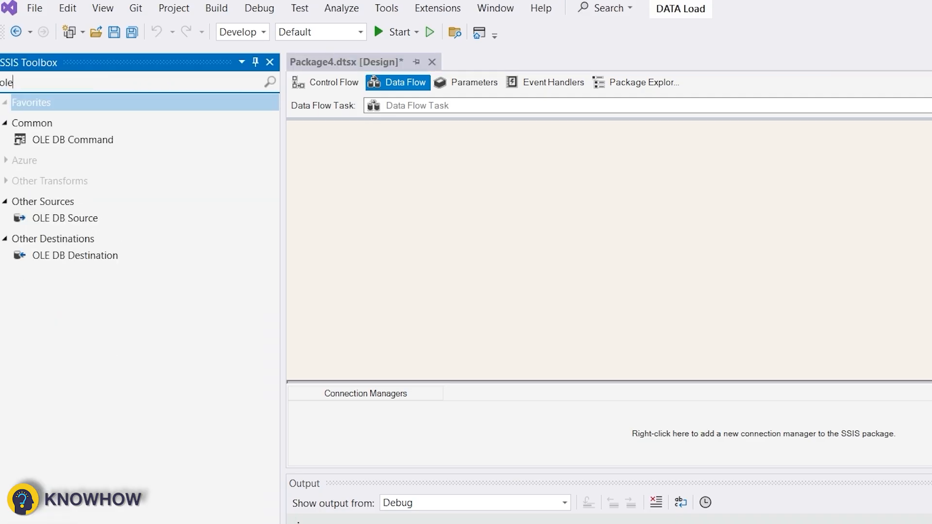
{"action": "double_click", "coordinate": [88, 234]}
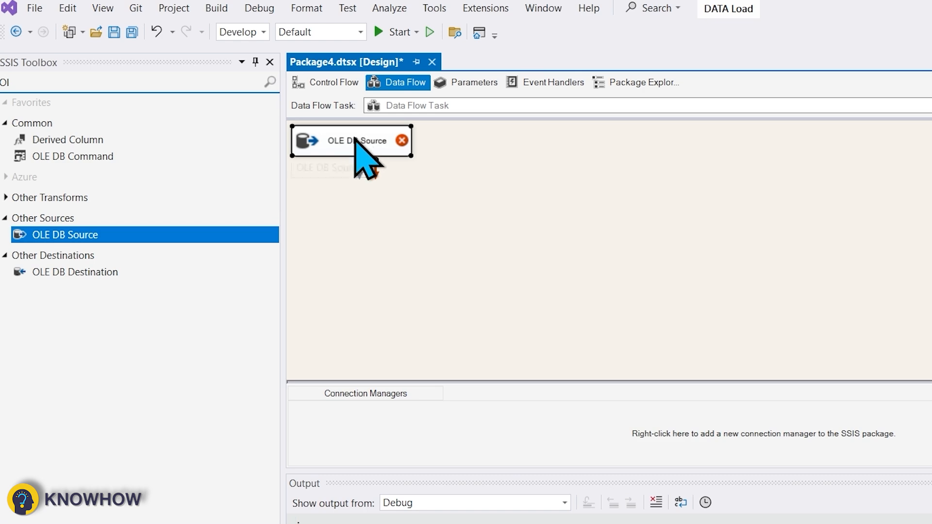
{"action": "left_click_drag", "start_coordinate": [358, 141], "coordinate": [561, 157]}
{"action": "double_click", "coordinate": [562, 157]}
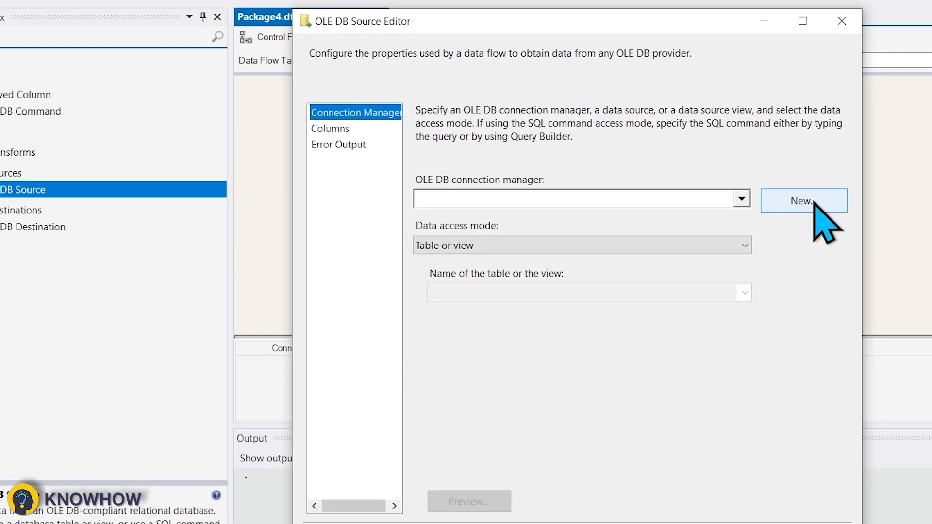
Step: Configure the source with a new connection manager for SSIS DATABASE, Table or view access mode, and the table [dbo].[BIG_basket_product]
{"action": "left_click", "coordinate": [814, 202]}
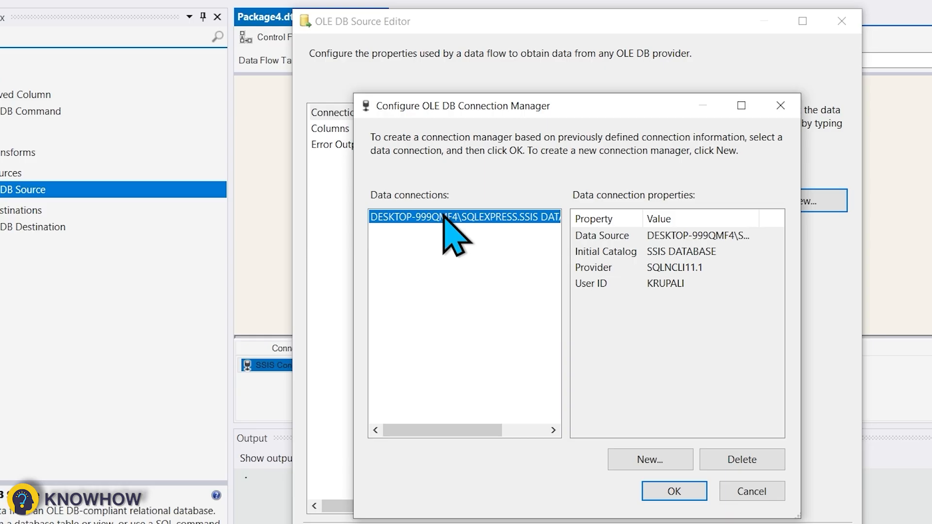
{"action": "left_click", "coordinate": [659, 489]}
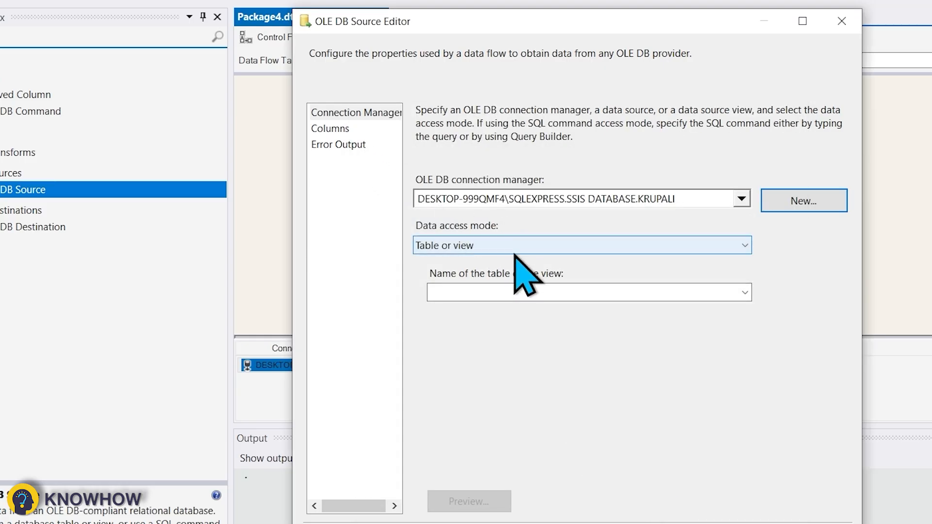
{"action": "left_click", "coordinate": [343, 127]}
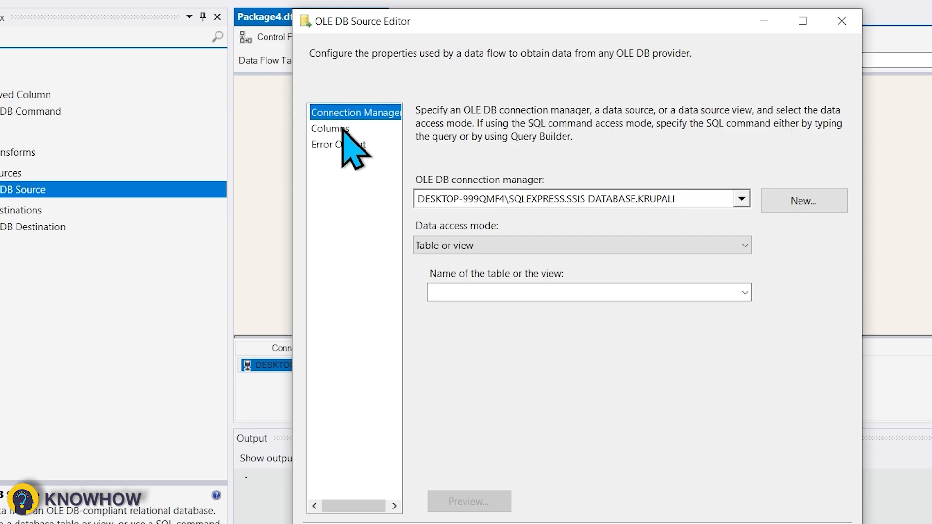
{"action": "left_click", "coordinate": [489, 247]}
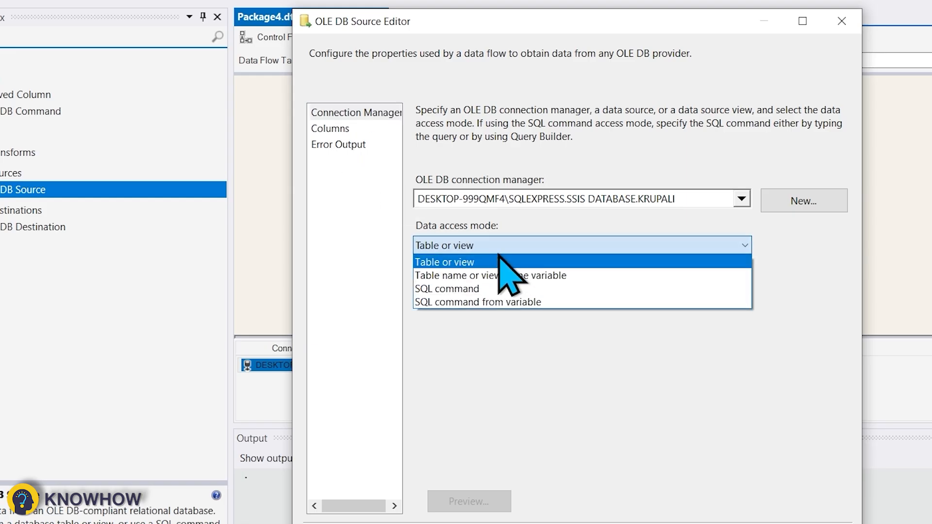
{"action": "left_click", "coordinate": [500, 263]}
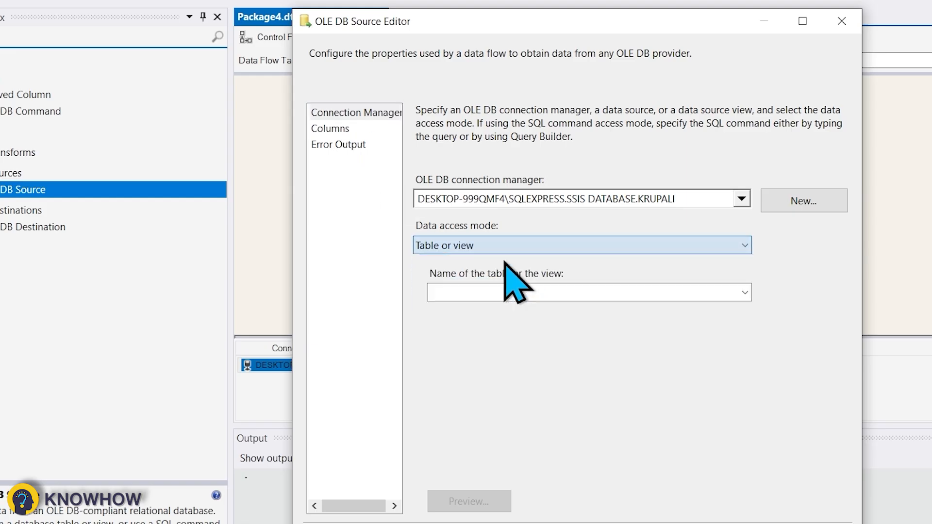
{"action": "left_click", "coordinate": [744, 292]}
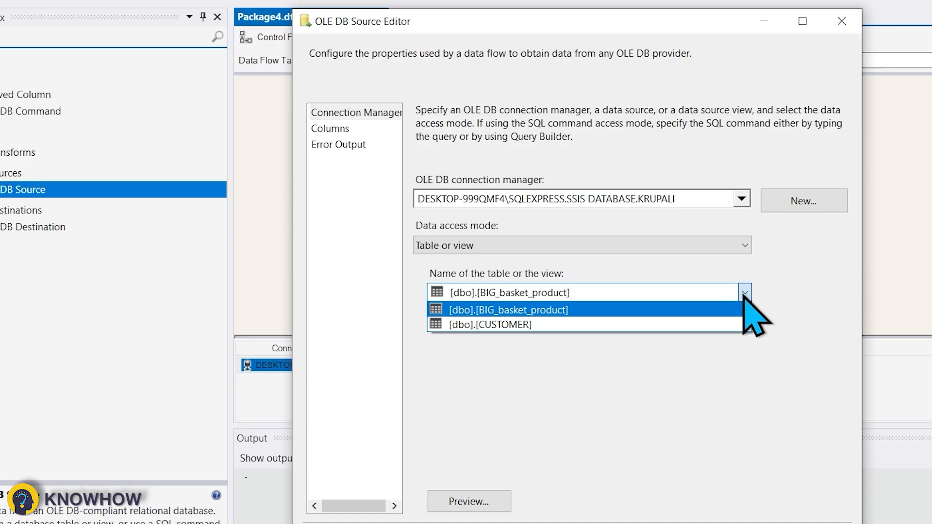
{"action": "left_click", "coordinate": [556, 309]}
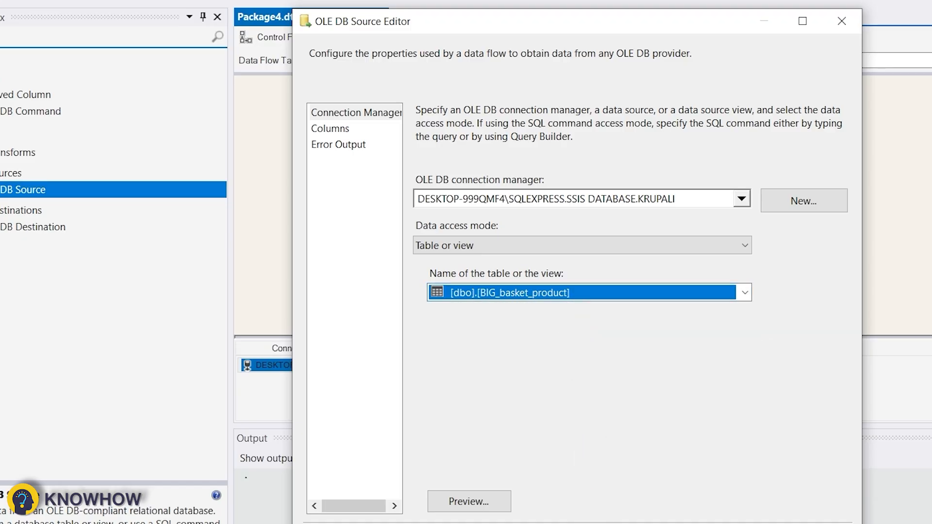
Step: Review the source's column mapping and preview the rows of the BIG_basket_product table
{"action": "left_click", "coordinate": [326, 130]}
{"action": "left_click", "coordinate": [334, 116]}
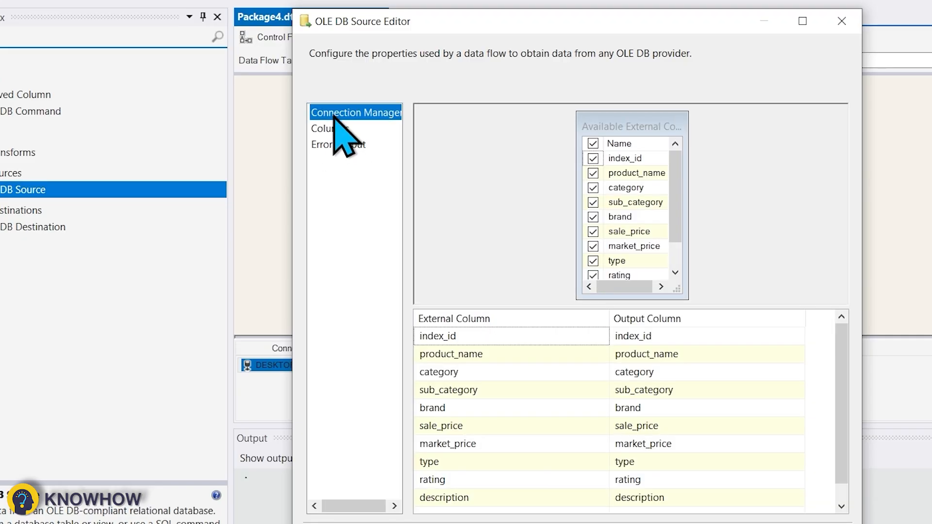
{"action": "left_click", "coordinate": [469, 502]}
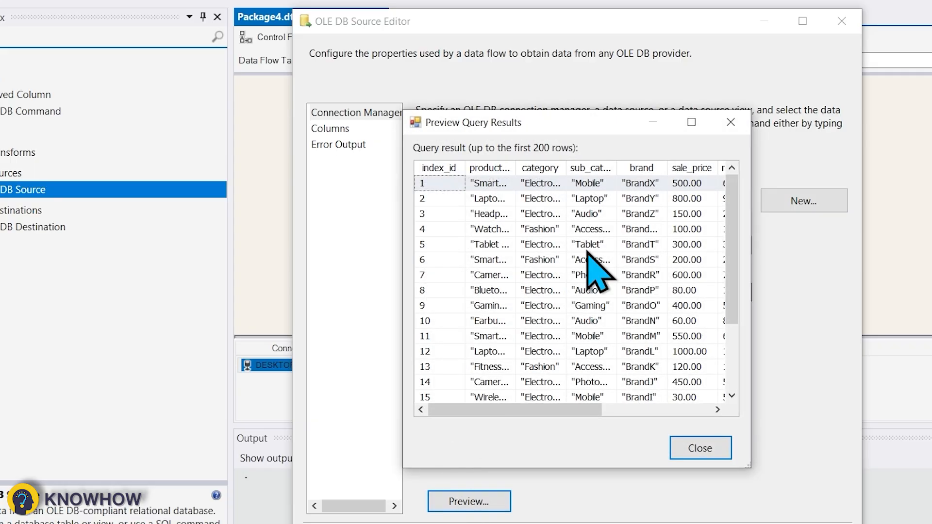
{"action": "scroll", "coordinate": [612, 325], "scroll_direction": "down", "scroll_amount": 2}
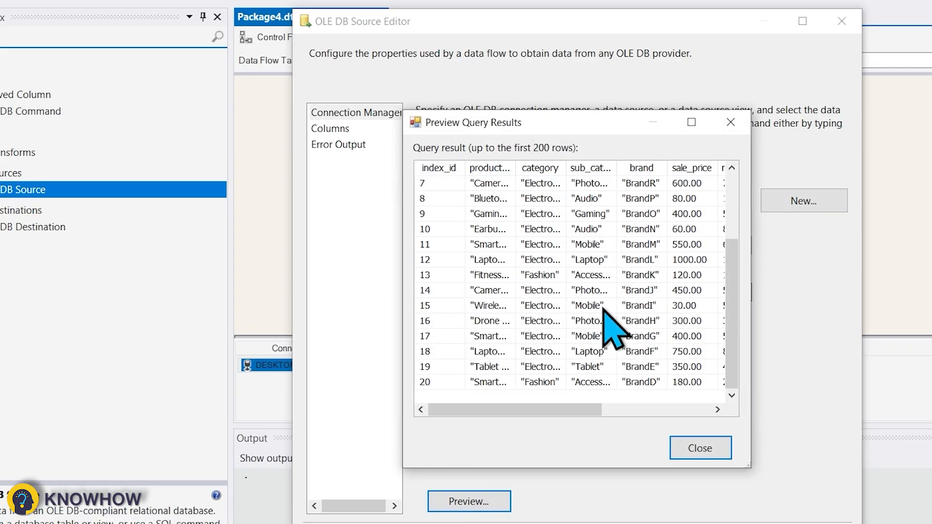
{"action": "left_click", "coordinate": [705, 449]}
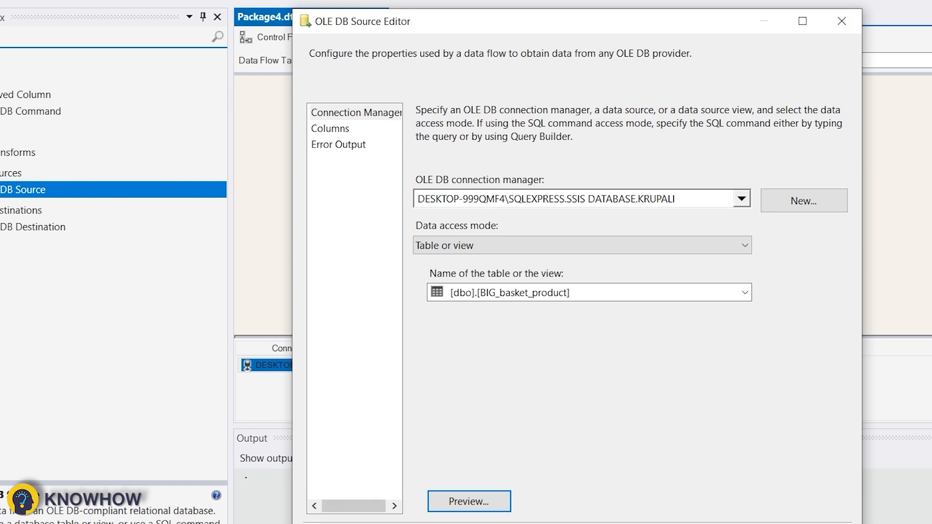
Step: Switch to SQL Server Management Studio, write "select * from [dbo].[BIG_basket_product]", and look through the product rows
{"action": "left_click", "coordinate": [291, 523]}
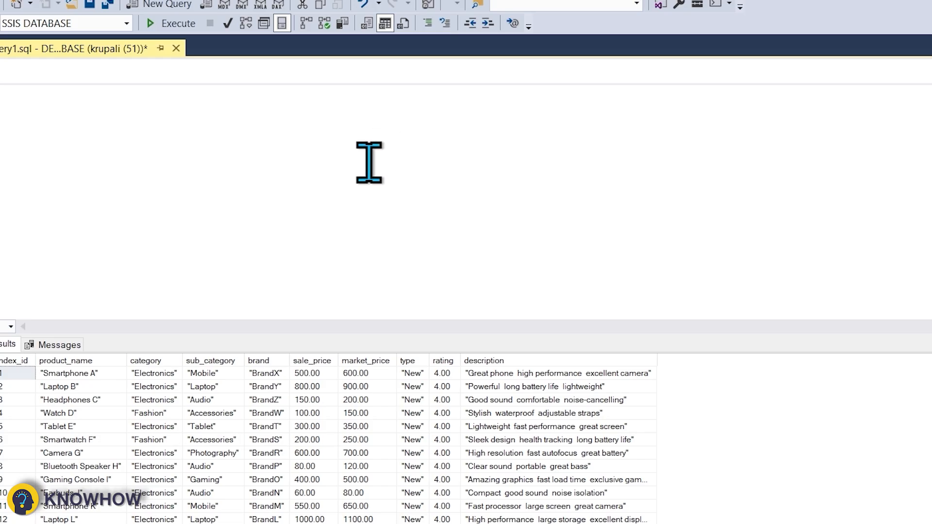
{"action": "type", "text": "elect * fr"}
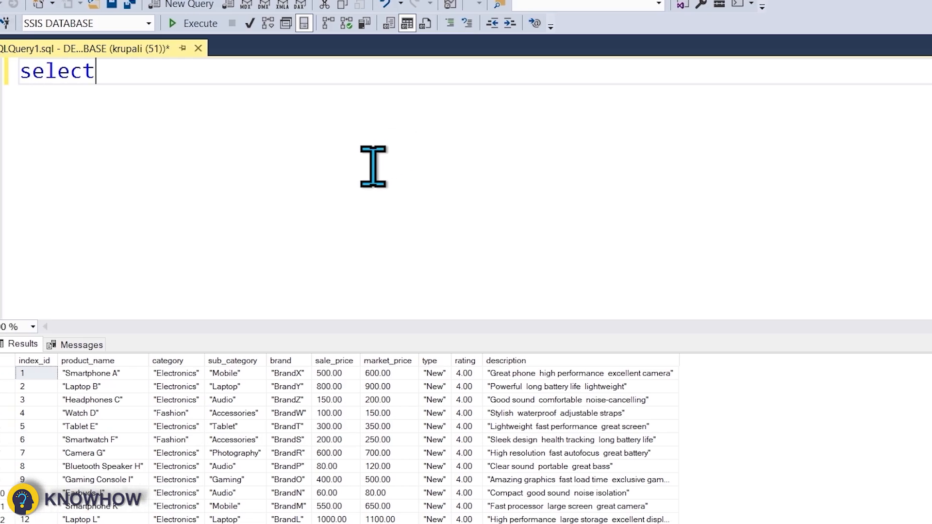
{"action": "type", "text": "om"}
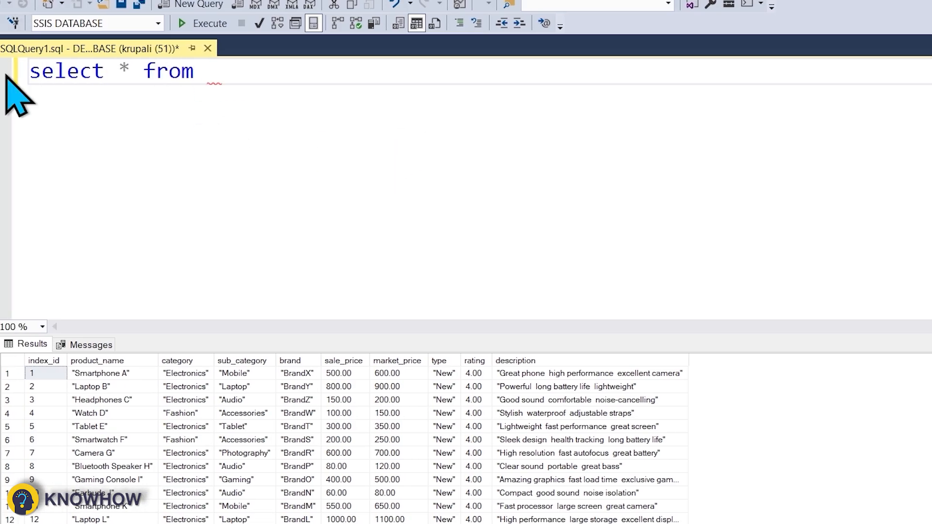
{"action": "left_click", "coordinate": [0, 74]}
{"action": "left_click_drag", "start_coordinate": [129, 266], "coordinate": [620, 79]}
{"action": "scroll", "coordinate": [560, 463], "scroll_direction": "down", "scroll_amount": 2}
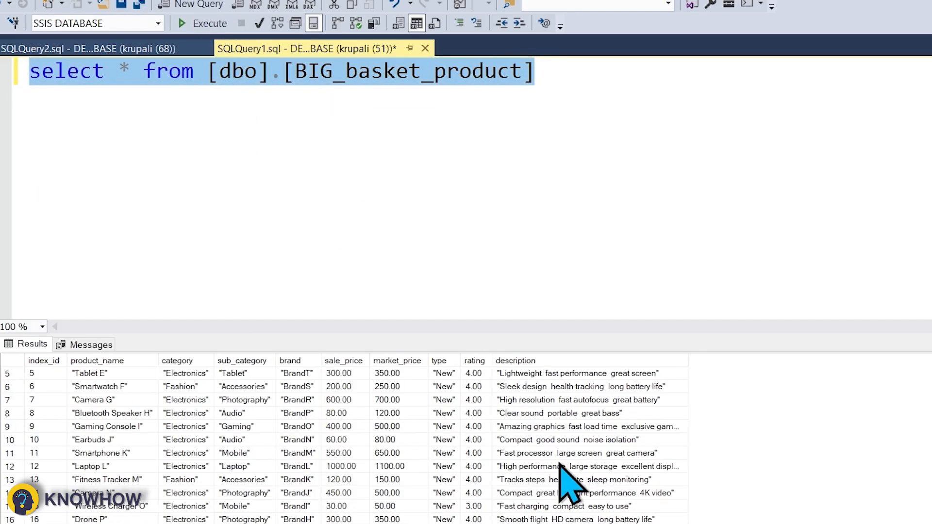
{"action": "scroll", "coordinate": [560, 464], "scroll_direction": "up", "scroll_amount": 2}
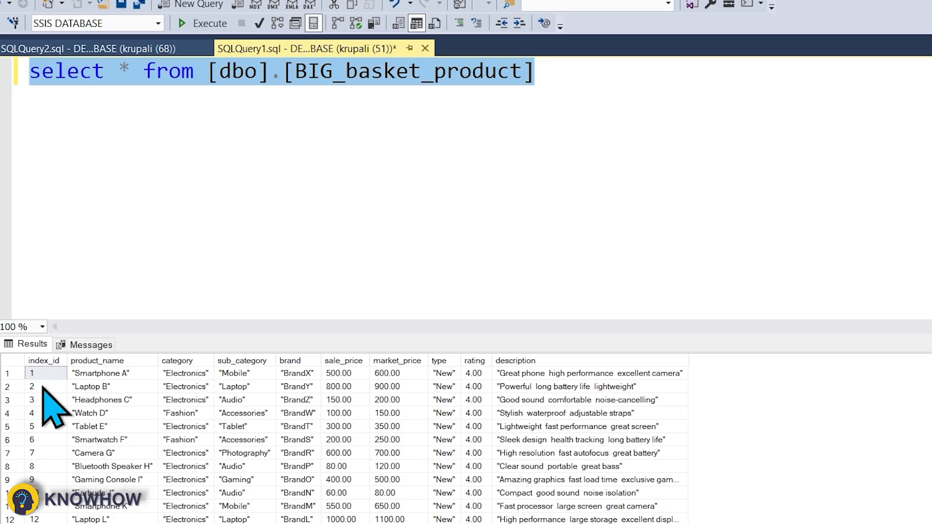
Step: Replace the query with a SELECT listing all product columns plus "NTILE(3) over(order by [sale_price] ) as part", and review the NTILE expression
{"action": "key", "text": "Delete"}
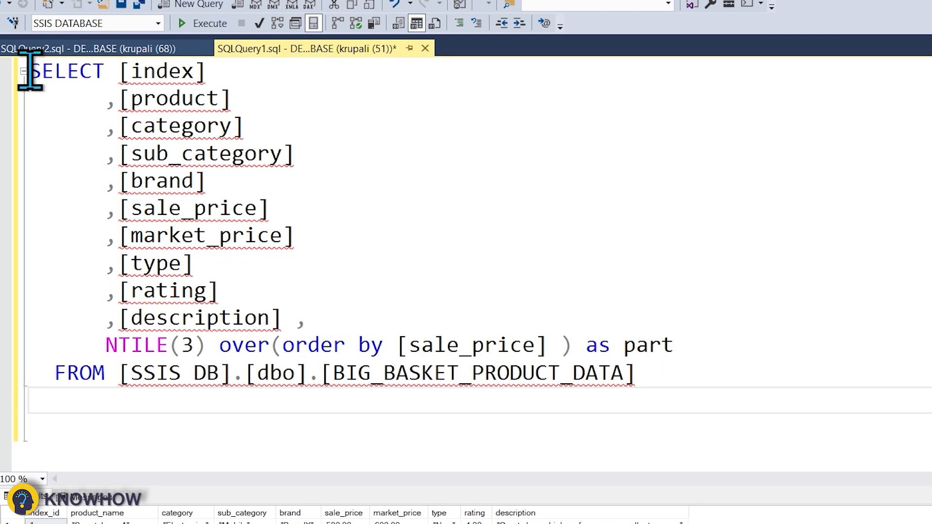
{"action": "left_click", "coordinate": [123, 73]}
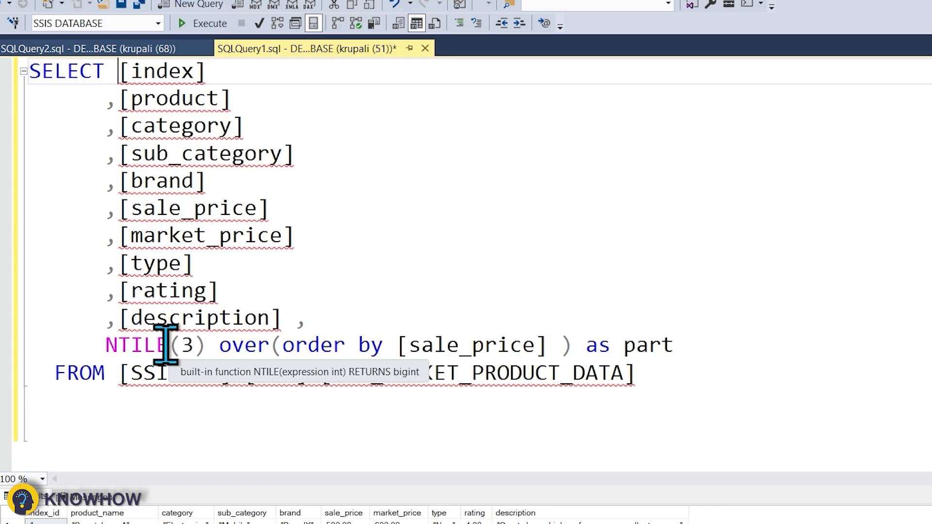
{"action": "left_click_drag", "start_coordinate": [105, 346], "coordinate": [172, 346]}
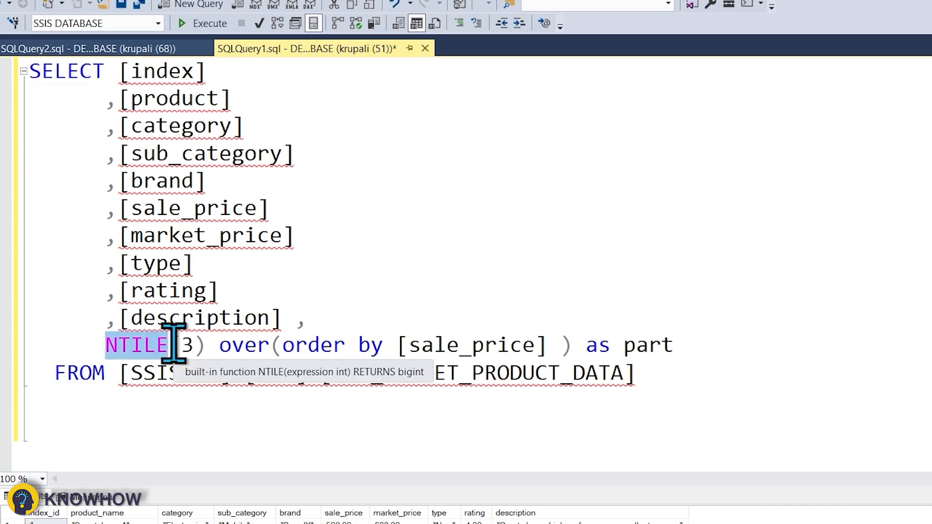
{"action": "left_click_drag", "start_coordinate": [183, 346], "coordinate": [197, 346]}
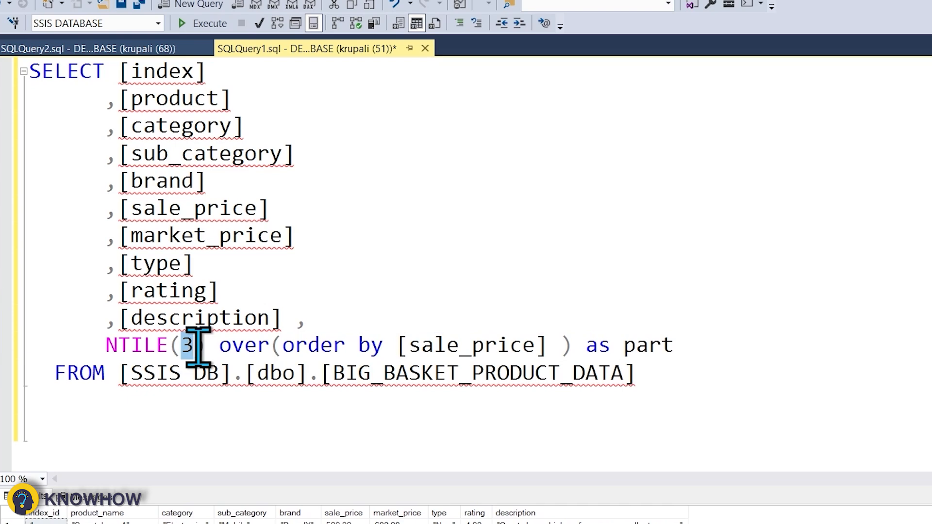
{"action": "double_click", "coordinate": [240, 346]}
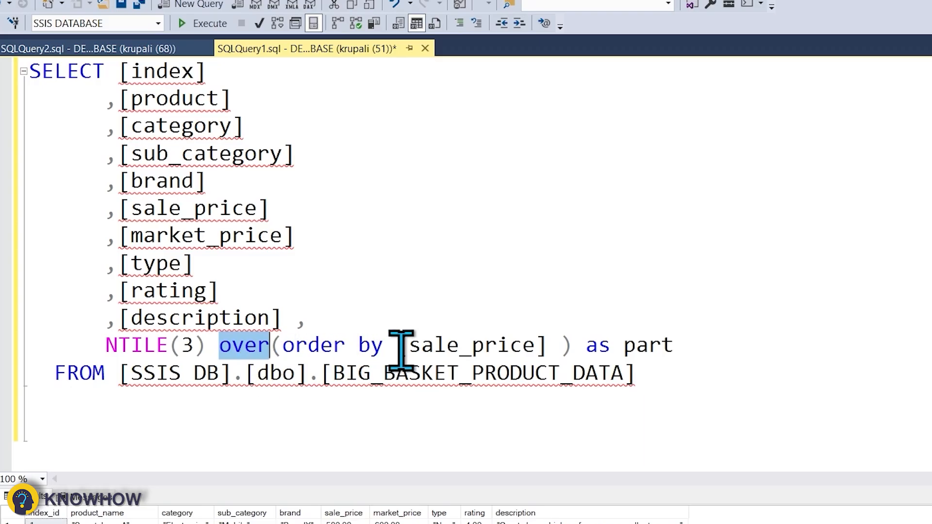
{"action": "left_click_drag", "start_coordinate": [398, 346], "coordinate": [540, 351]}
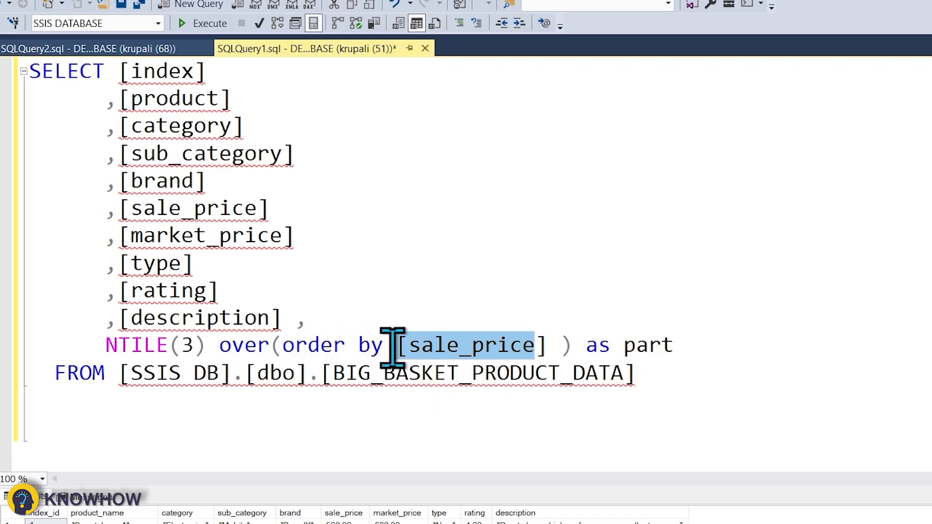
{"action": "key", "text": "shift+Right"}
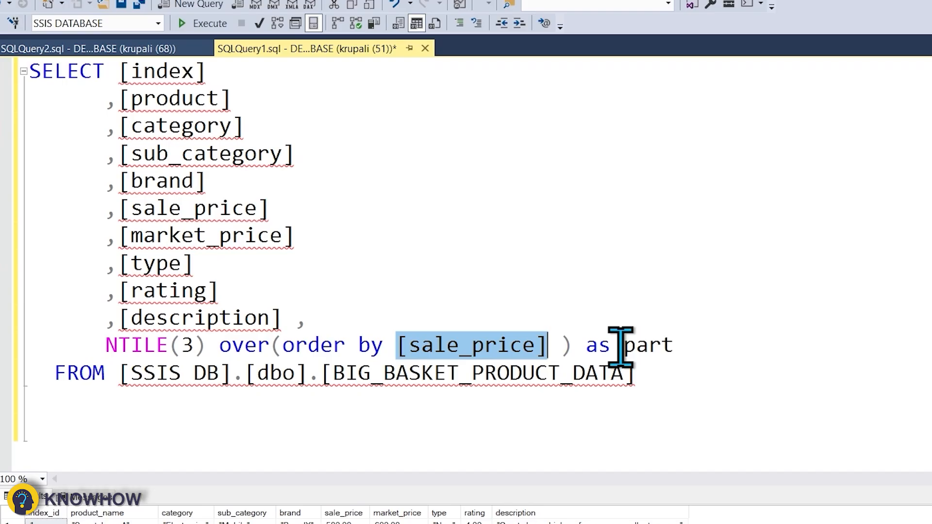
Step: Remove the [SSIS DB] prefix from the FROM clause and try to run the NTILE query
{"action": "left_click_drag", "start_coordinate": [51, 374], "coordinate": [10, 82]}
{"action": "left_click", "coordinate": [684, 373]}
{"action": "left_click", "coordinate": [200, 24]}
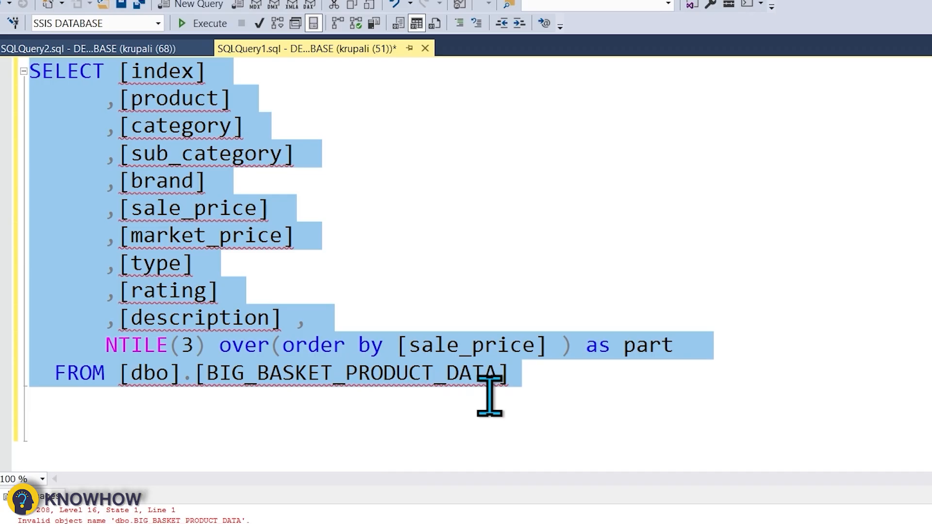
{"action": "left_click", "coordinate": [514, 390]}
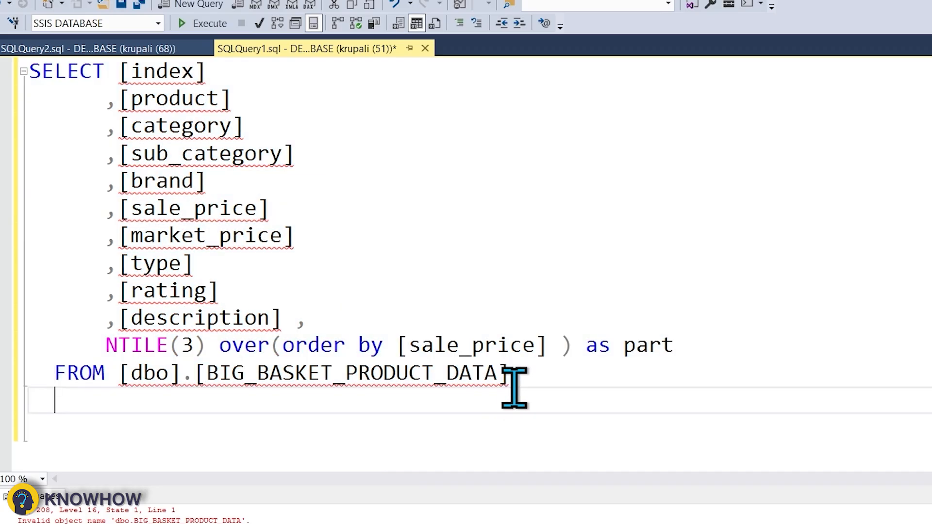
Step: Replace the table in the FROM clause with [dbo].[BIG_basket_product] from SSIS DATABASE
{"action": "left_click", "coordinate": [4, 87]}
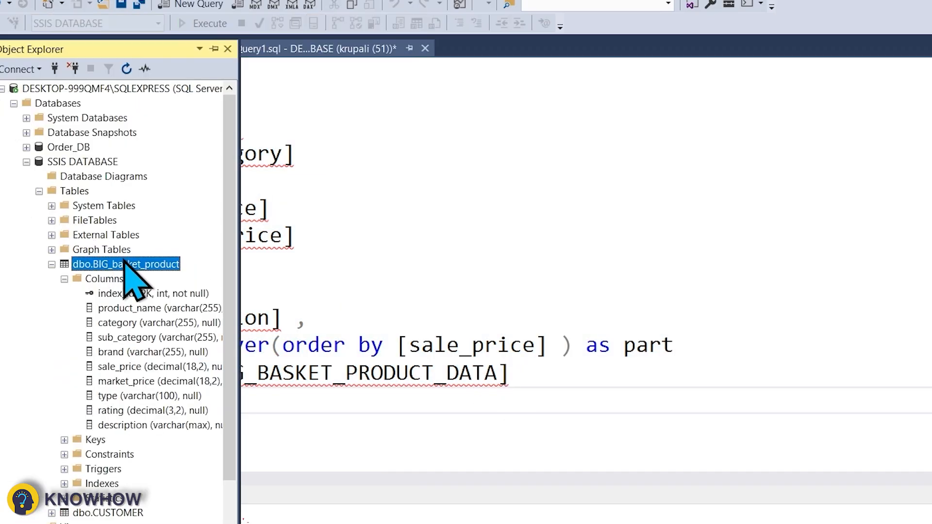
{"action": "left_click_drag", "start_coordinate": [131, 279], "coordinate": [115, 377]}
{"action": "left_click", "coordinate": [507, 378]}
{"action": "key", "text": "Delete"}
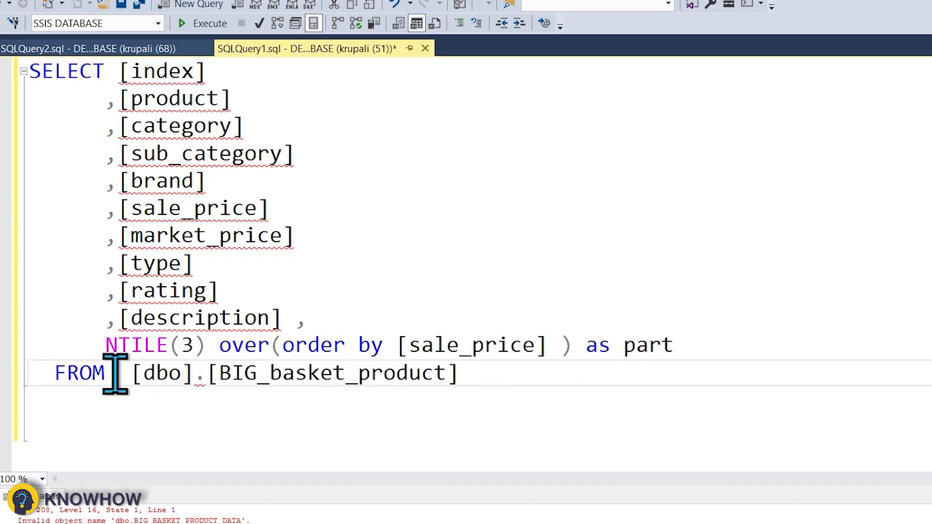
Step: Run the whole NTILE query and keep the BIG_basket_product column list displayed beside the editor
{"action": "left_click_drag", "start_coordinate": [493, 379], "coordinate": [31, 71]}
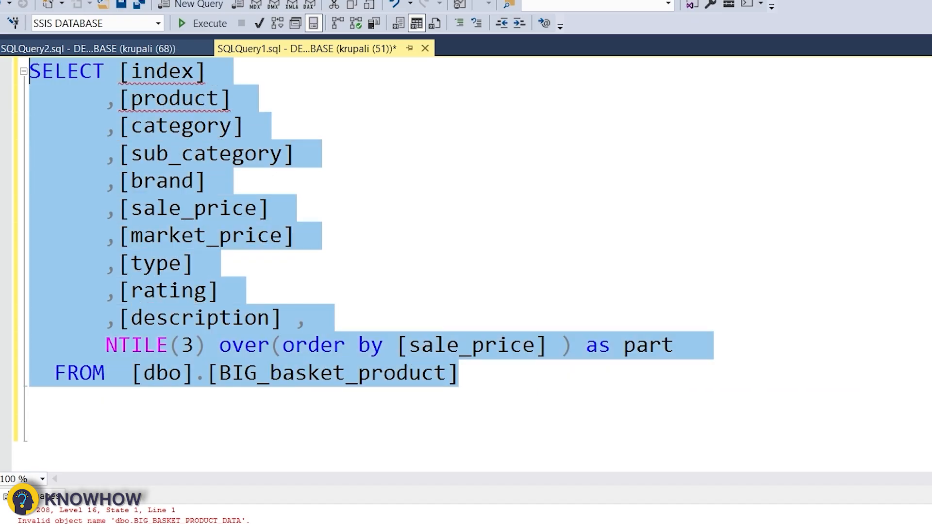
{"action": "left_click", "coordinate": [189, 23]}
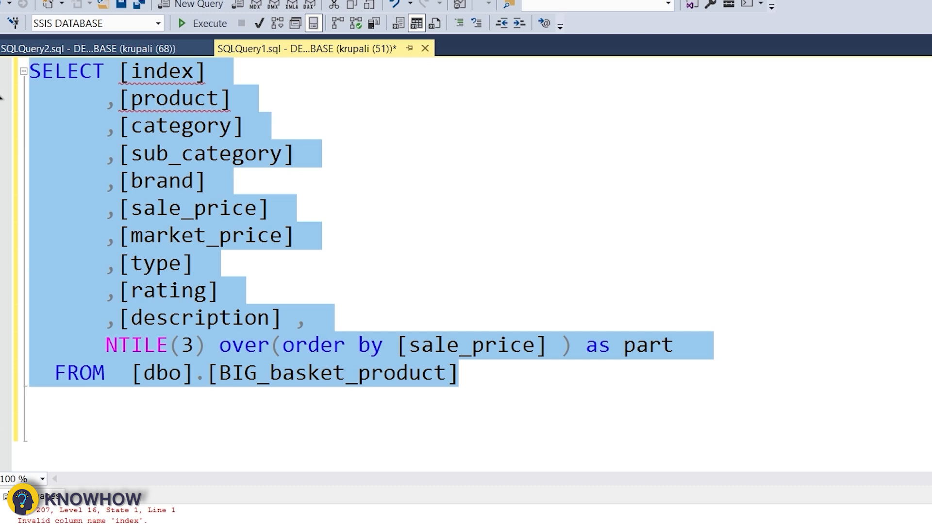
{"action": "left_click", "coordinate": [0, 71]}
{"action": "left_click", "coordinate": [149, 309]}
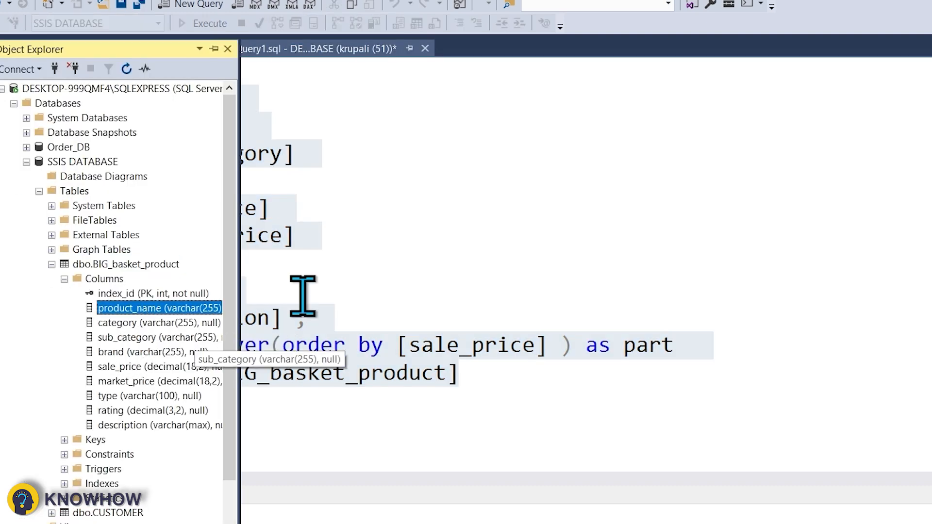
{"action": "left_click", "coordinate": [214, 49]}
Step: Replace the [product] column in the SELECT list with [product_name] from the BIG_basket_product table
{"action": "double_click", "coordinate": [585, 99]}
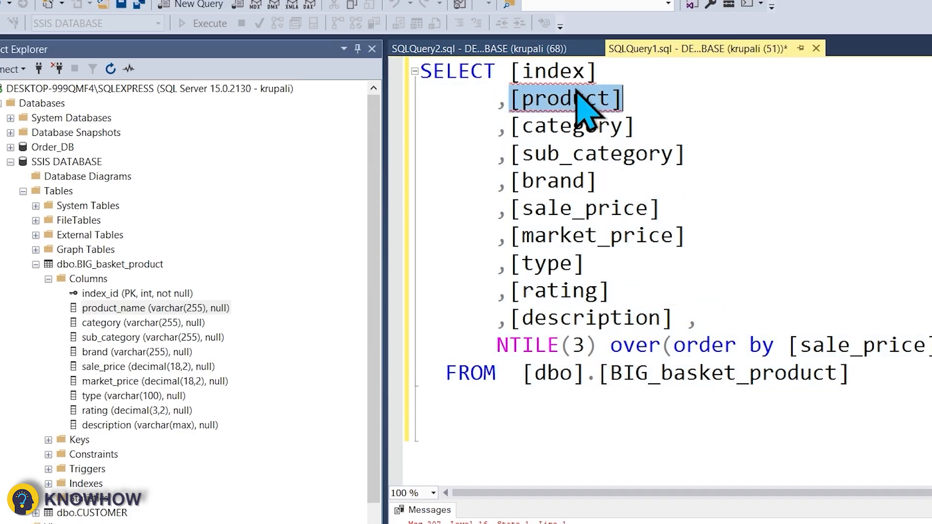
{"action": "key", "text": "Delete"}
{"action": "left_click_drag", "start_coordinate": [110, 314], "coordinate": [544, 102]}
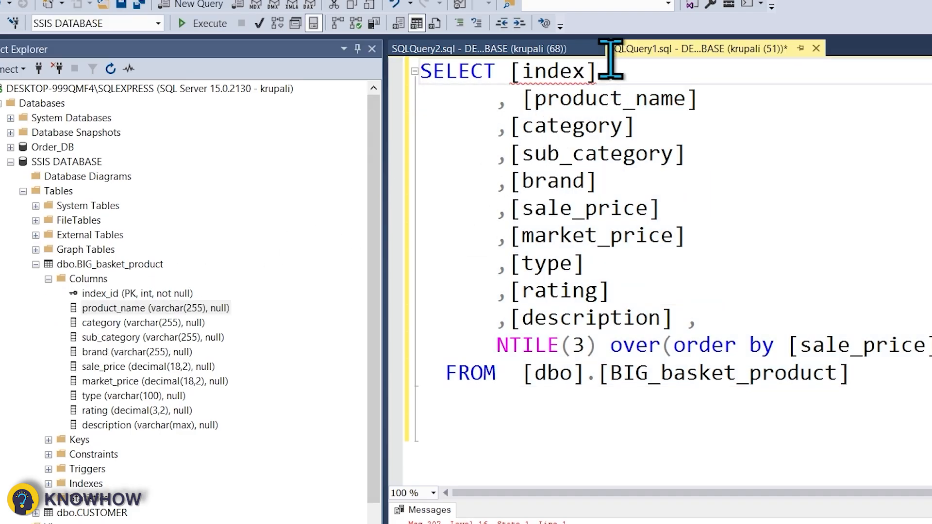
Step: Replace the [index] column at the start of the SELECT list with [index_id] from the table
{"action": "key", "text": "BackSpace"}
{"action": "key", "text": "BackSpace"}
{"action": "key", "text": "BackSpace"}
{"action": "key", "text": "BackSpace"}
{"action": "key", "text": "BackSpace"}
{"action": "key", "text": "BackSpace"}
{"action": "key", "text": "BackSpace"}
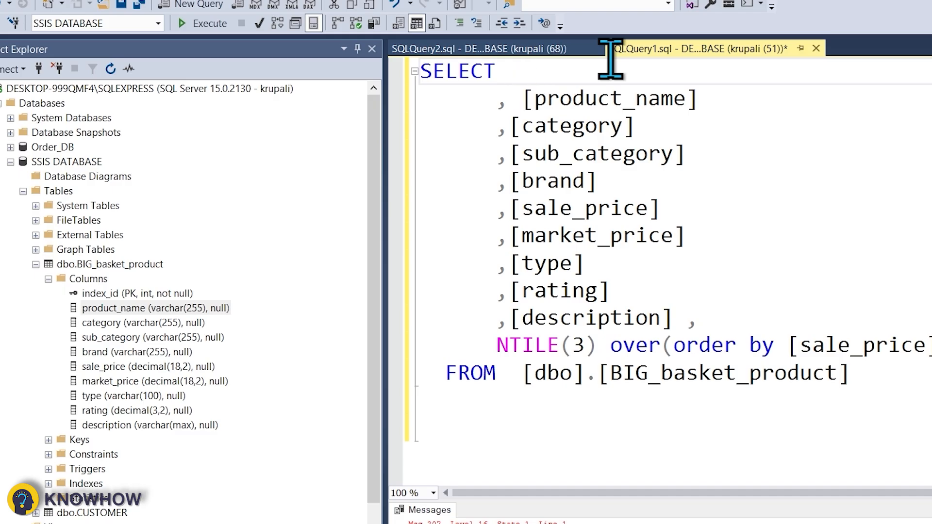
{"action": "left_click_drag", "start_coordinate": [97, 308], "coordinate": [541, 90]}
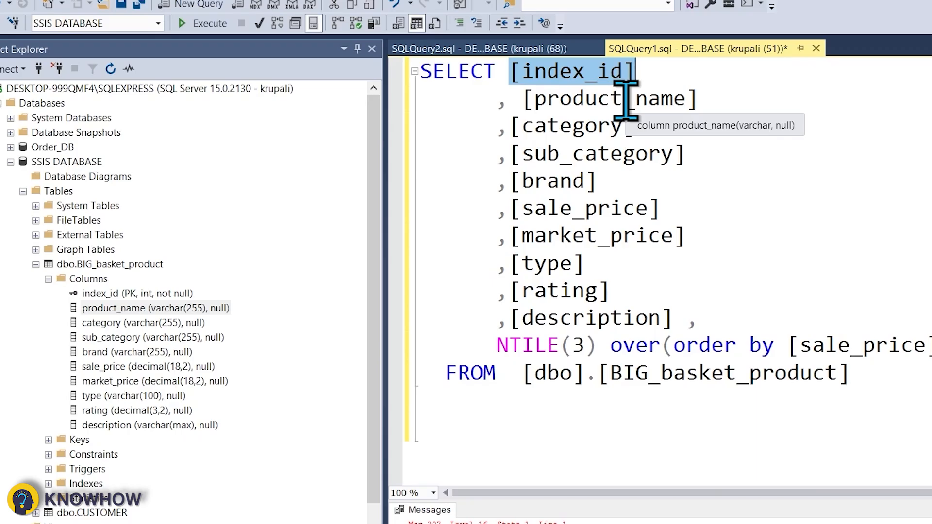
Step: Run the corrected query, enlarge the results area, and examine how the part column groups the product rows
{"action": "left_click_drag", "start_coordinate": [859, 399], "coordinate": [260, 45]}
{"action": "left_click", "coordinate": [204, 23]}
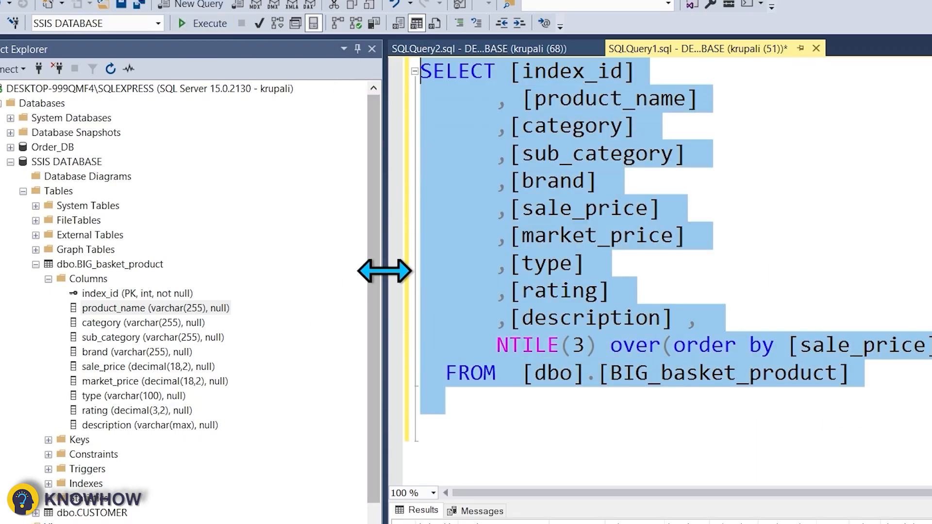
{"action": "left_click_drag", "start_coordinate": [384, 271], "coordinate": [111, 260]}
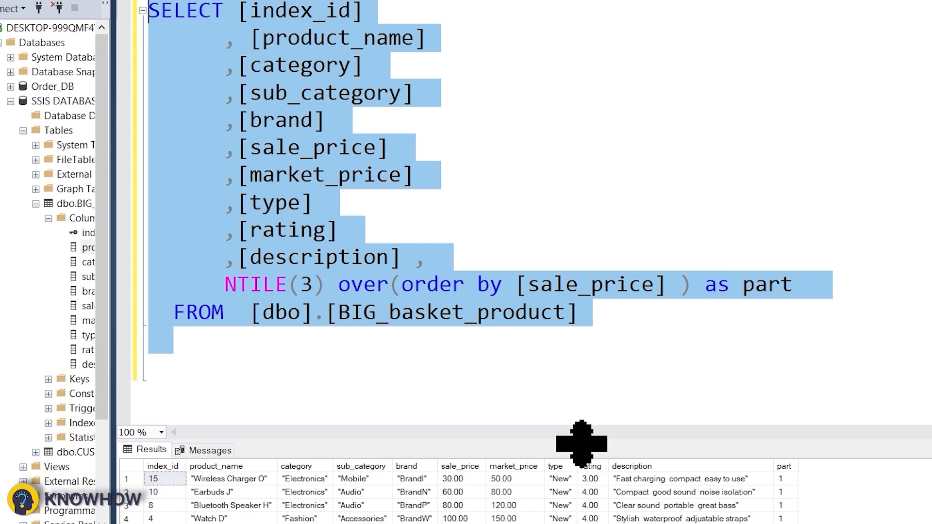
{"action": "left_click_drag", "start_coordinate": [582, 443], "coordinate": [585, 160]}
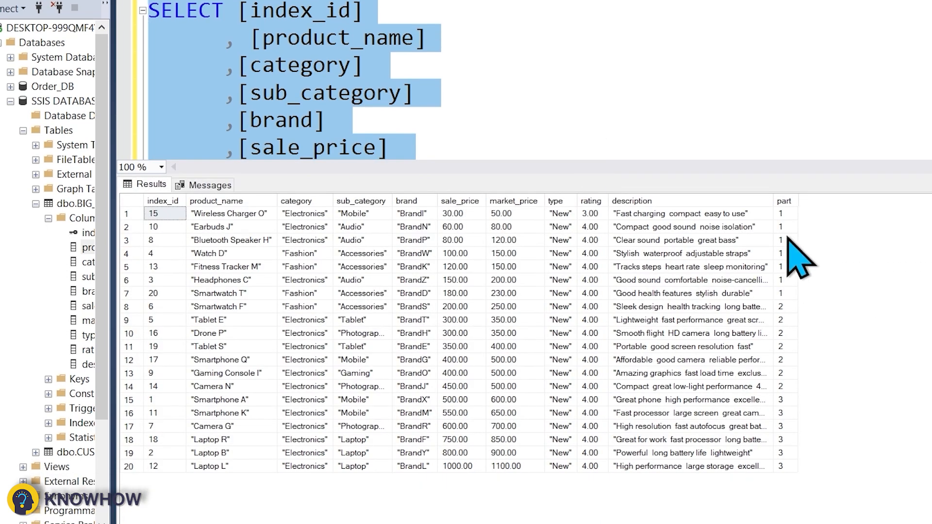
{"action": "left_click", "coordinate": [787, 201]}
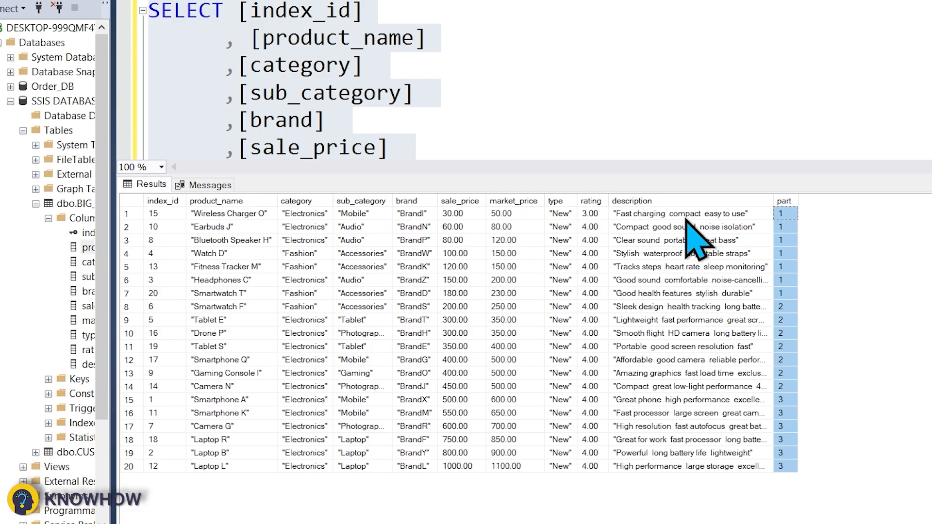
{"action": "left_click_drag", "start_coordinate": [686, 219], "coordinate": [726, 467]}
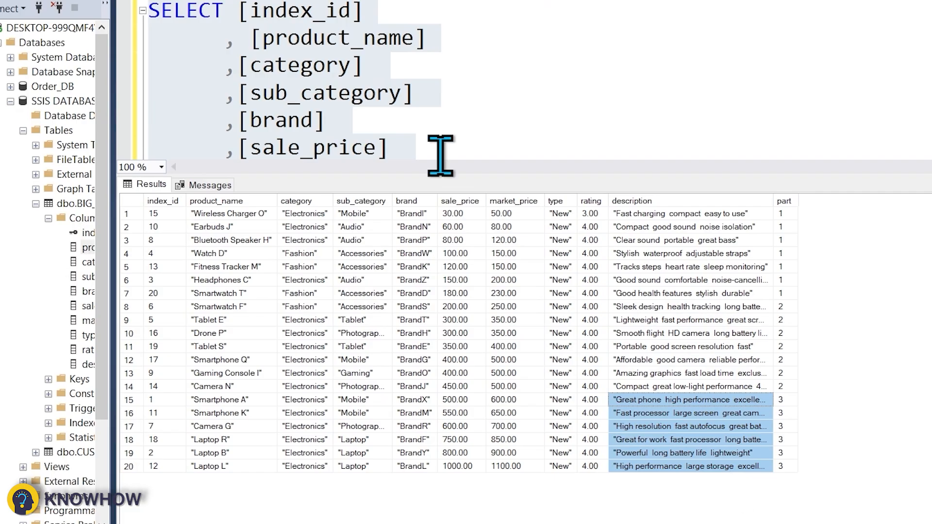
Step: Set the NTILE argument to 4 and rerun the whole query
{"action": "left_click", "coordinate": [437, 121]}
{"action": "scroll", "coordinate": [437, 119], "scroll_direction": "down", "scroll_amount": 1}
{"action": "scroll", "coordinate": [437, 119], "scroll_direction": "down", "scroll_amount": 2}
{"action": "left_click", "coordinate": [311, 36]}
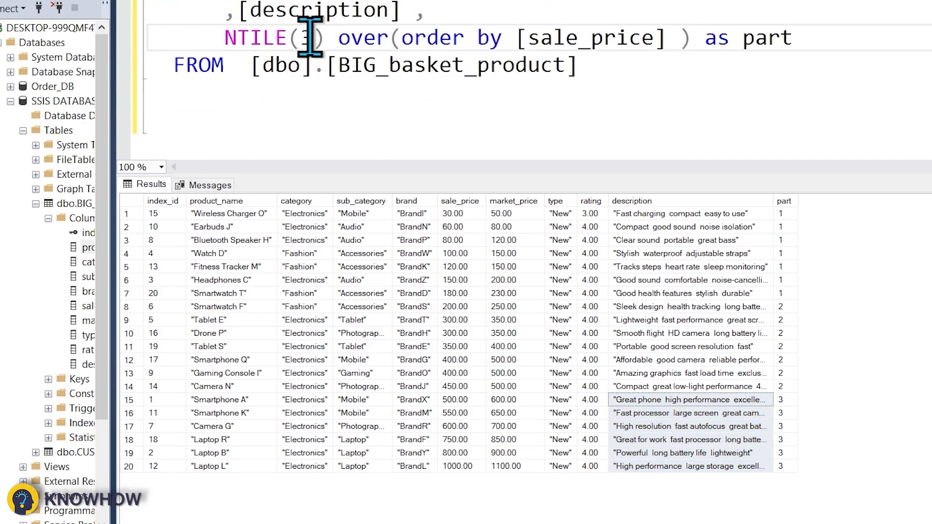
{"action": "key", "text": "BackSpace"}
{"action": "type", "text": "4"}
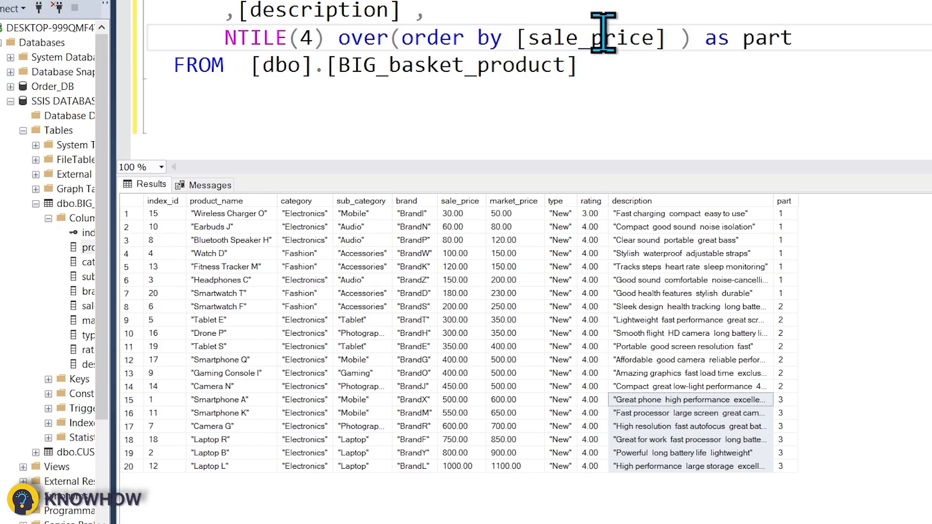
{"action": "left_click_drag", "start_coordinate": [599, 70], "coordinate": [597, 3]}
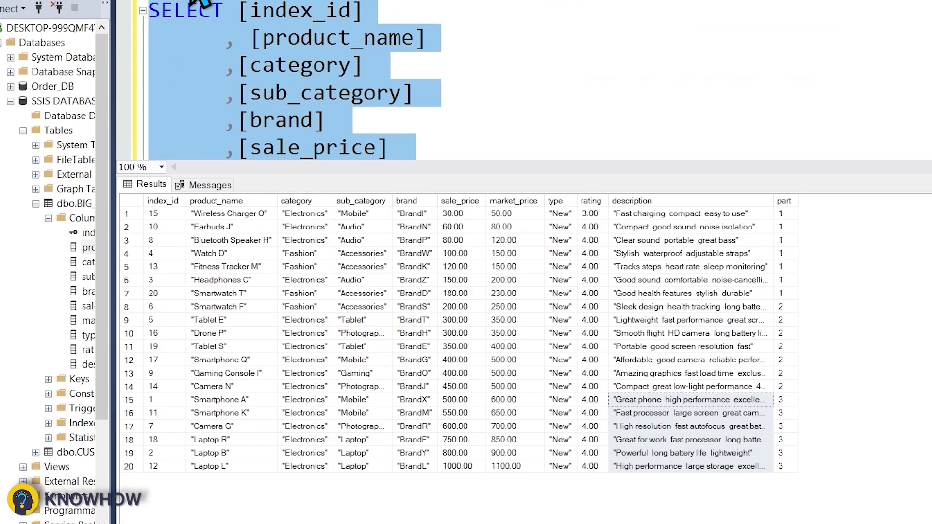
{"action": "key", "text": "F5"}
{"action": "scroll", "coordinate": [632, 158], "scroll_direction": "down", "scroll_amount": 2}
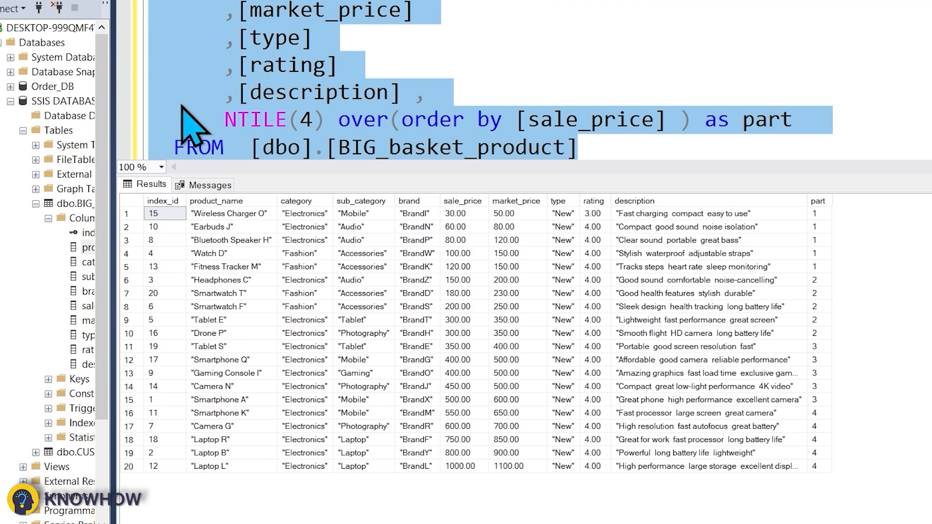
Step: Set the NTILE argument back to 3
{"action": "left_click", "coordinate": [313, 120]}
{"action": "key", "text": "BackSpace"}
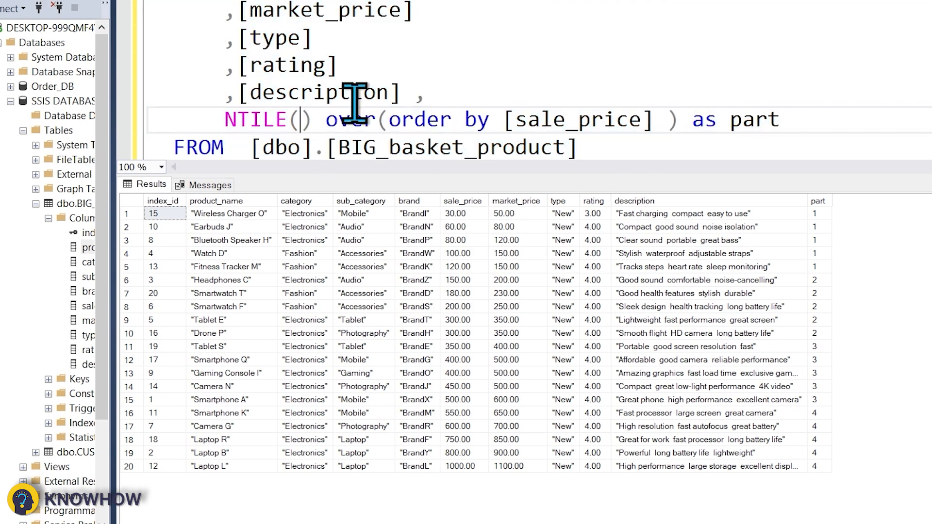
{"action": "type", "text": "3"}
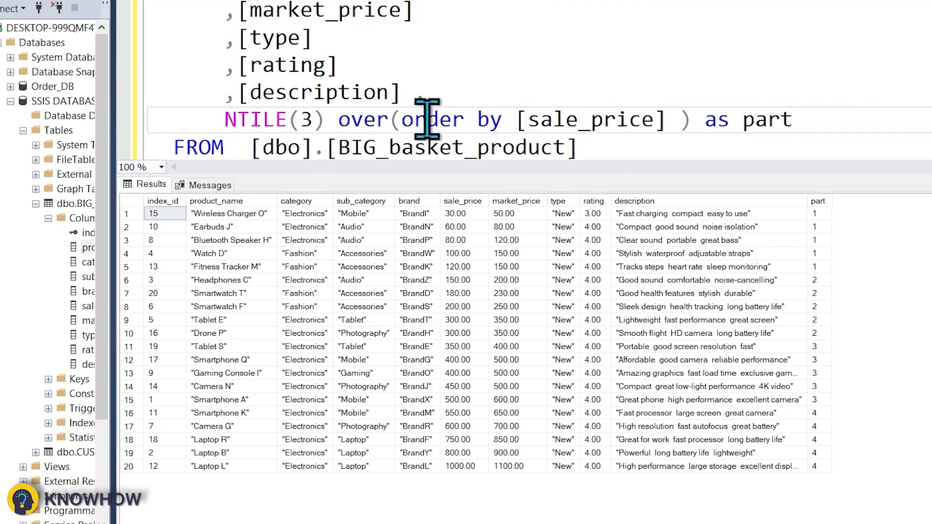
Step: Copy the full NTILE query and, in the SSIS OLE DB Source editor, use it as the SQL command with data access mode SQL command
{"action": "key", "text": "ctrl+a"}
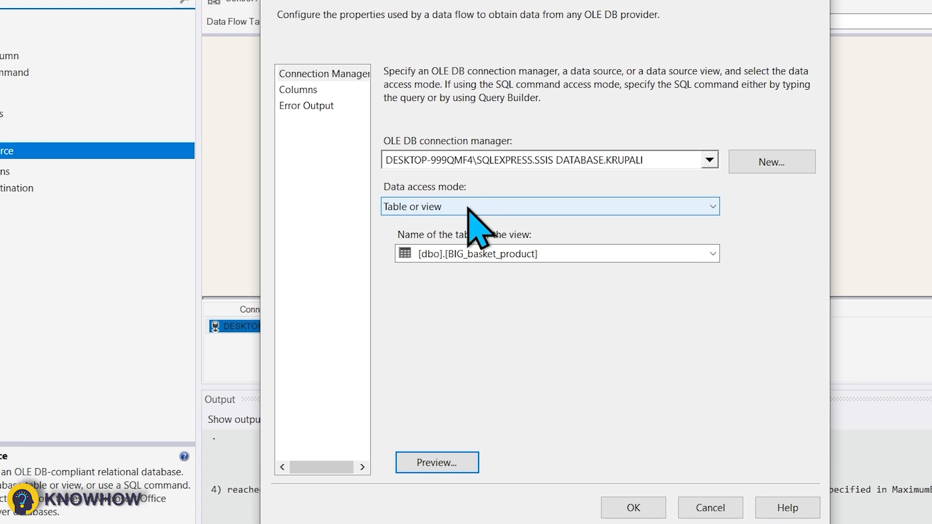
{"action": "left_click", "coordinate": [469, 209]}
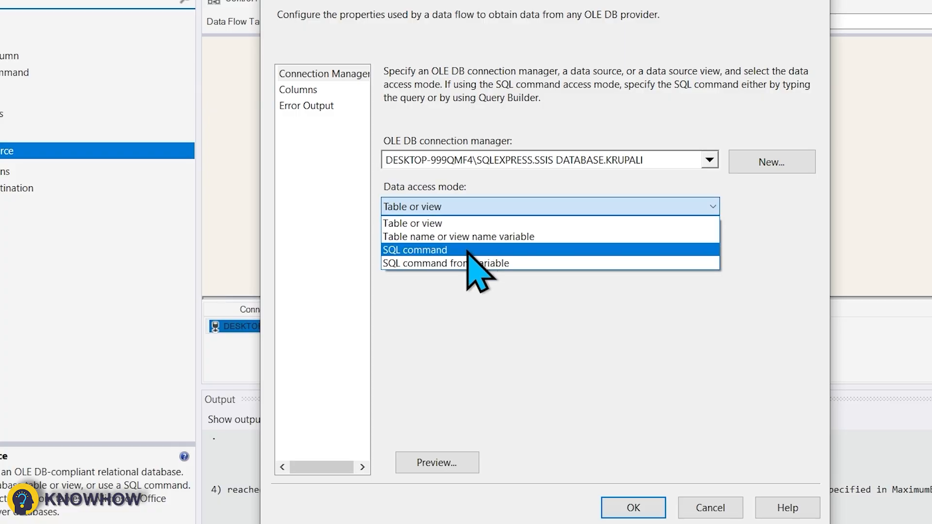
{"action": "left_click", "coordinate": [467, 250]}
{"action": "left_click", "coordinate": [467, 275]}
{"action": "type", "text": "SELECT [index_id]       , [product_name]       ,[category]       ,[sub_category]       ,[brand]       ,[sale_price]       ,[market_price]       ,[type]       ,[rating]       ,[description] ,               NTILE(3) over(order by [sale_price] ) as part   FROM  [dbo].[BIG_basket_product]"}
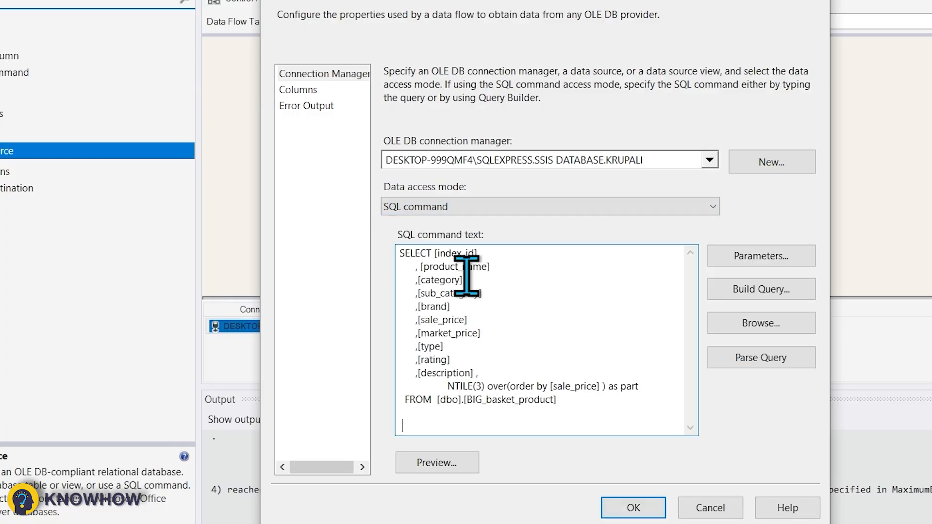
Step: Preview the source query's results and examine the part values across all rows
{"action": "left_click", "coordinate": [443, 462]}
{"action": "left_click_drag", "start_coordinate": [461, 376], "coordinate": [616, 375]}
{"action": "scroll", "coordinate": [662, 227], "scroll_direction": "down", "scroll_amount": 2}
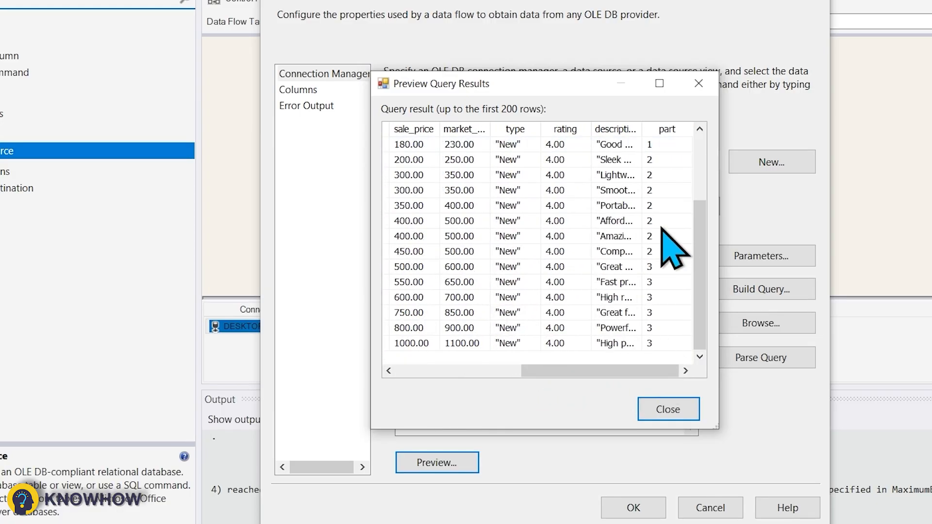
{"action": "scroll", "coordinate": [677, 265], "scroll_direction": "up", "scroll_amount": 2}
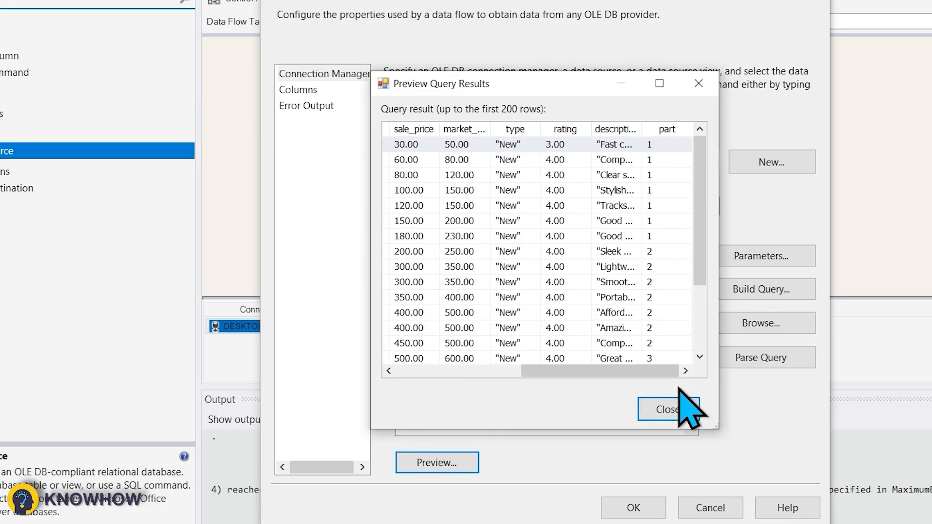
{"action": "left_click", "coordinate": [678, 410]}
Step: Review the OLE DB Source's column mappings and error output settings, and accept the source configuration
{"action": "left_click", "coordinate": [287, 92]}
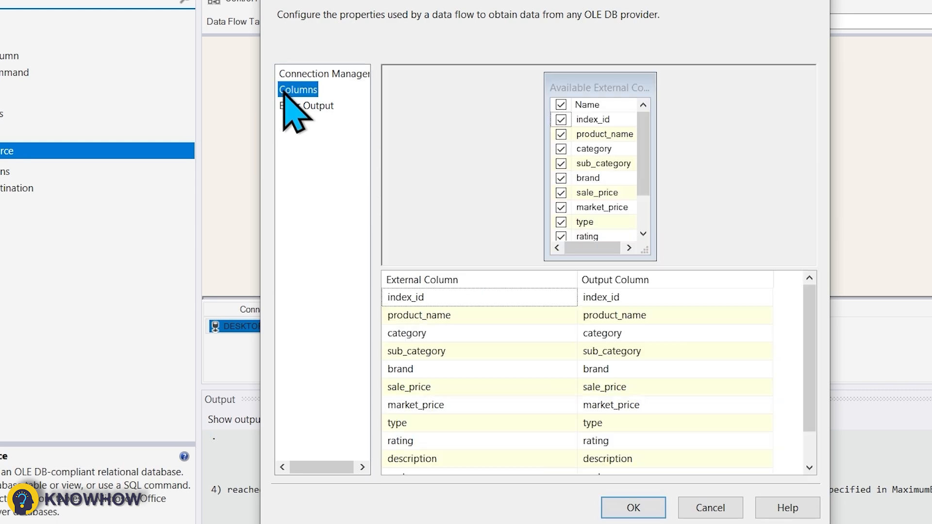
{"action": "scroll", "coordinate": [534, 379], "scroll_direction": "down", "scroll_amount": 1}
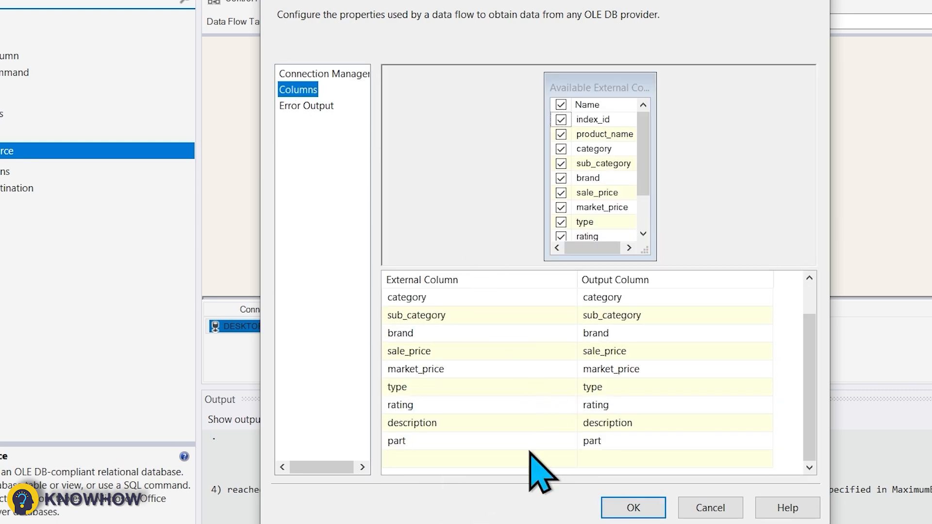
{"action": "left_click", "coordinate": [313, 108]}
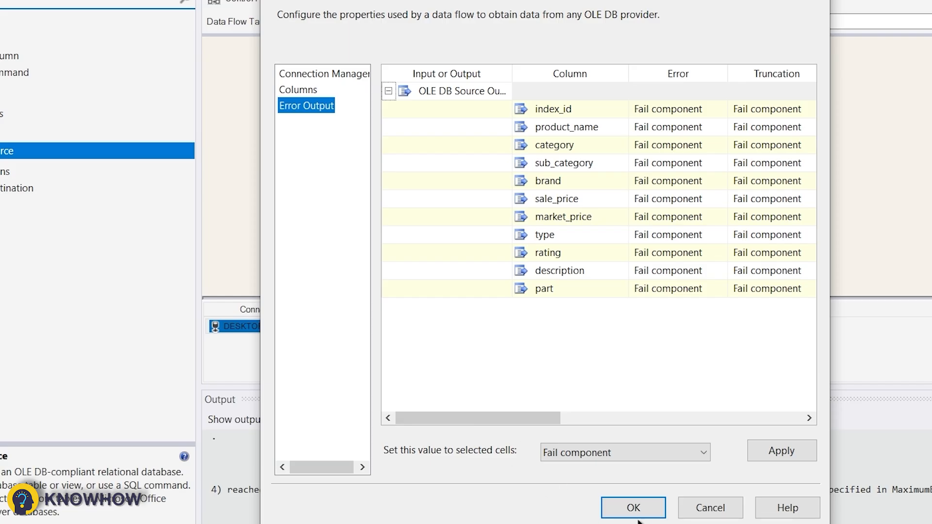
{"action": "left_click", "coordinate": [631, 506]}
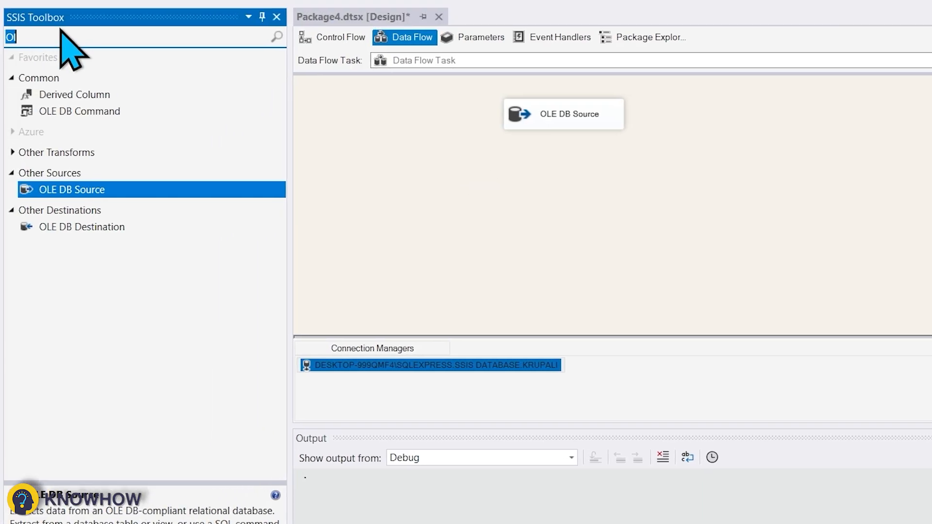
Step: Find the Conditional Split transformation, add it below the OLE DB Source, and connect the source's output to it
{"action": "key", "text": "BackSpace"}
{"action": "type", "text": "con"}
{"action": "left_click_drag", "start_coordinate": [75, 94], "coordinate": [539, 190]}
{"action": "left_click", "coordinate": [569, 119]}
{"action": "left_click_drag", "start_coordinate": [567, 134], "coordinate": [572, 190]}
Step: In the Conditional Split, add a first output, Case 1, with the condition [part] == 1
{"action": "double_click", "coordinate": [554, 190]}
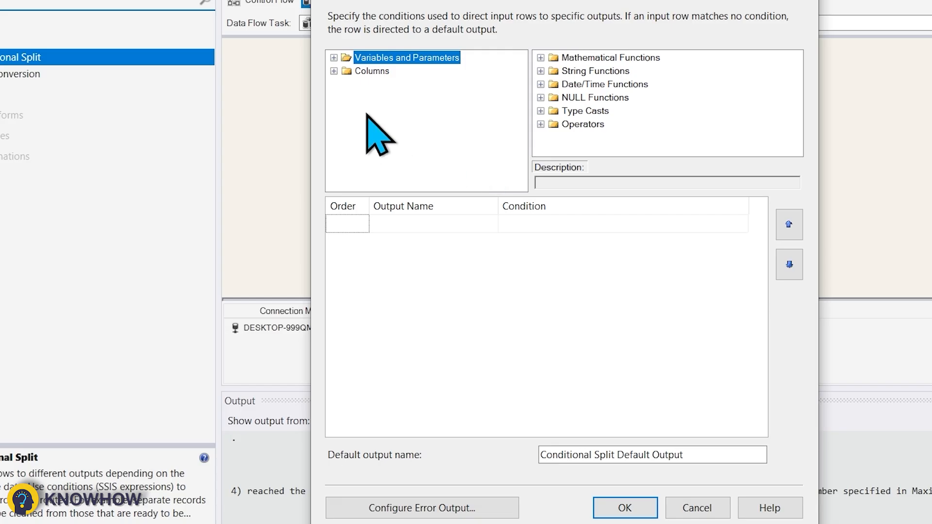
{"action": "left_click", "coordinate": [334, 71]}
{"action": "scroll", "coordinate": [359, 173], "scroll_direction": "down", "scroll_amount": 1}
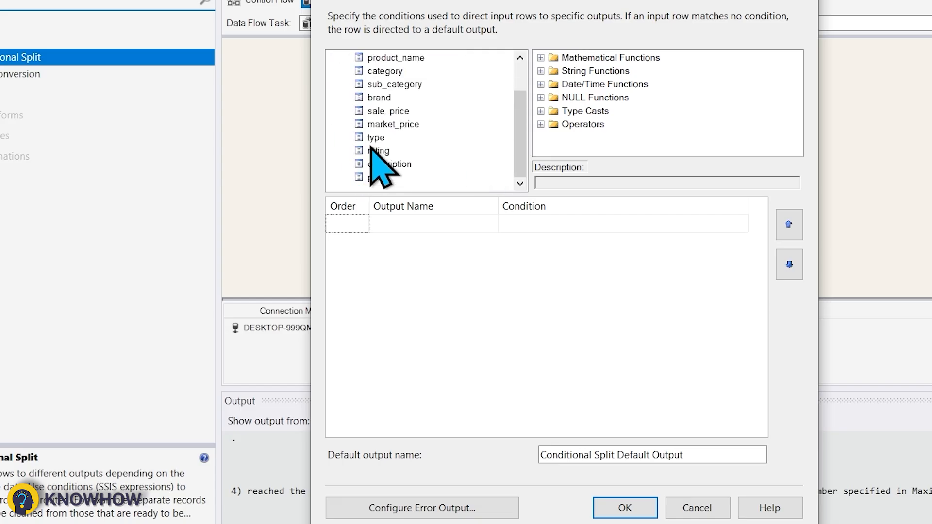
{"action": "left_click", "coordinate": [375, 177]}
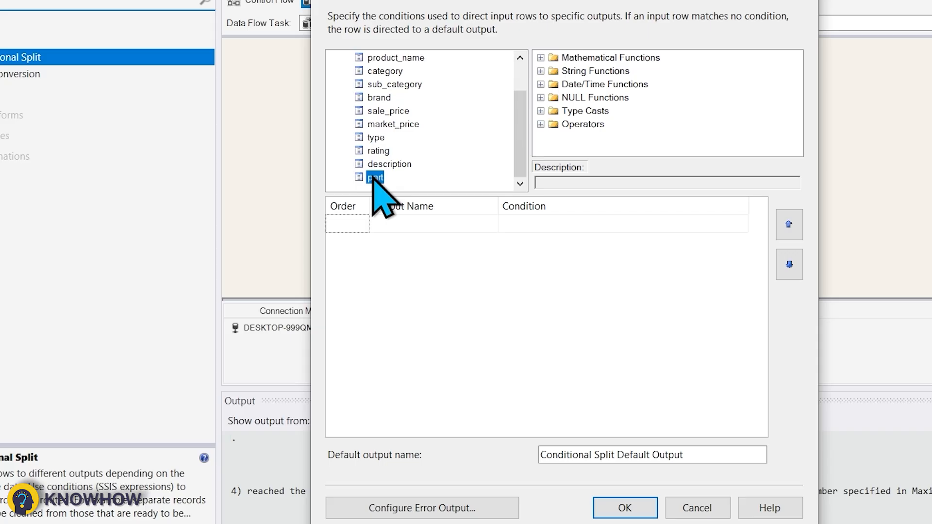
{"action": "left_click_drag", "start_coordinate": [376, 180], "coordinate": [516, 225]}
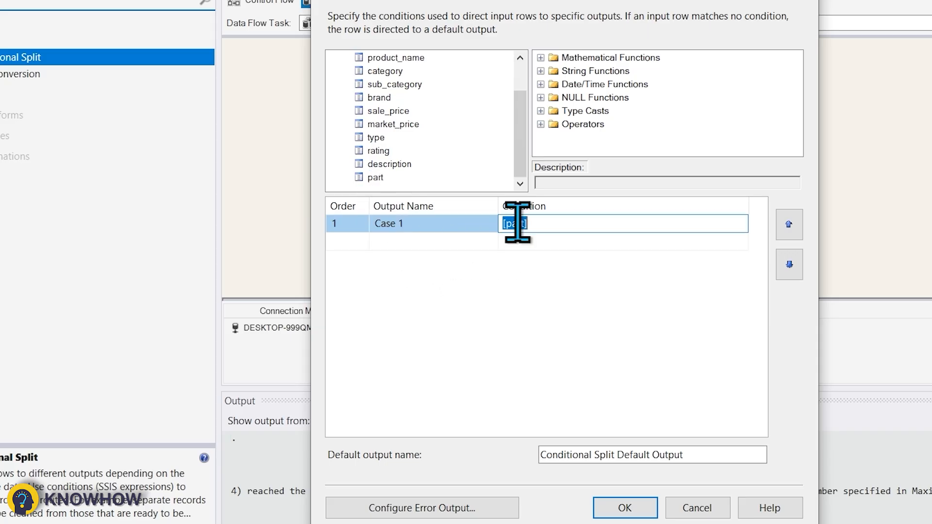
{"action": "left_click", "coordinate": [582, 224]}
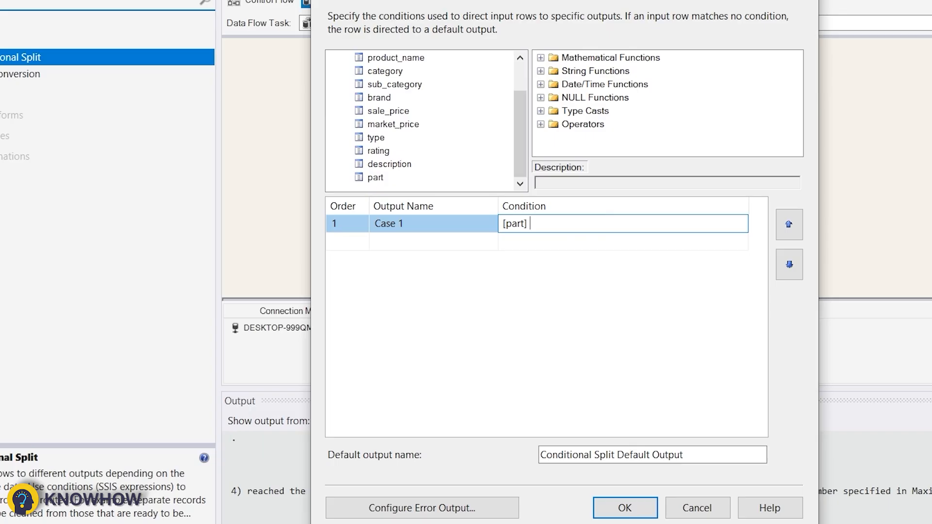
{"action": "type", "text": "== 1"}
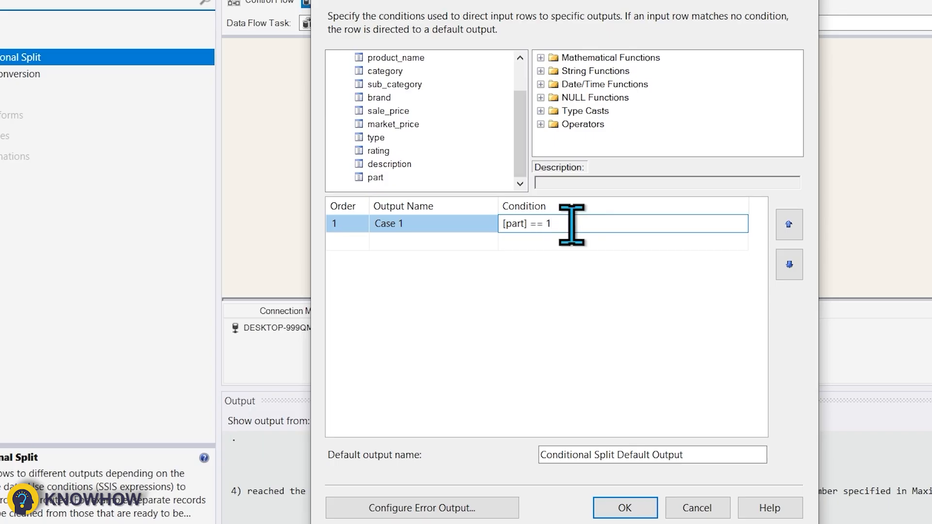
{"action": "left_click", "coordinate": [415, 223]}
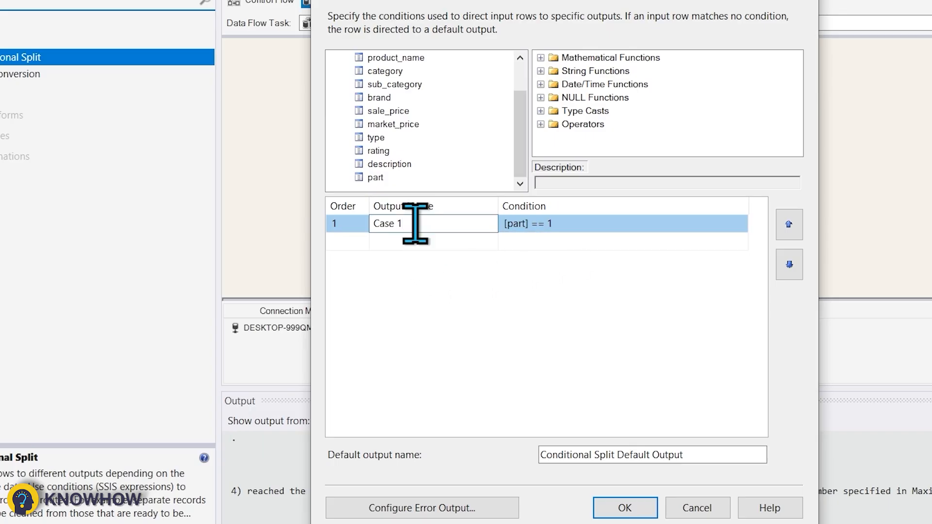
Step: Add a second output, Case 2, with the part column compared to 2 as its condition, [part] ==2
{"action": "left_click_drag", "start_coordinate": [371, 179], "coordinate": [516, 242]}
{"action": "left_click", "coordinate": [604, 241]}
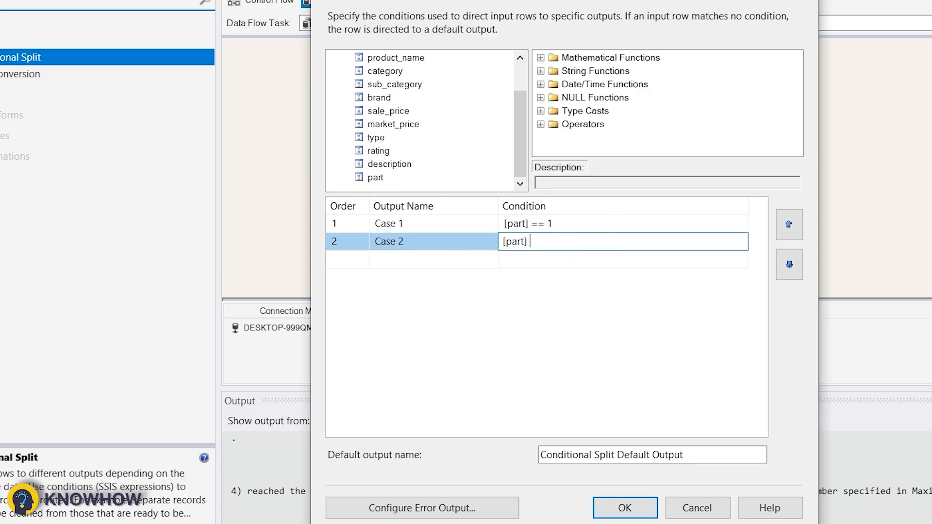
{"action": "type", "text": "==2"}
{"action": "key", "text": "Return"}
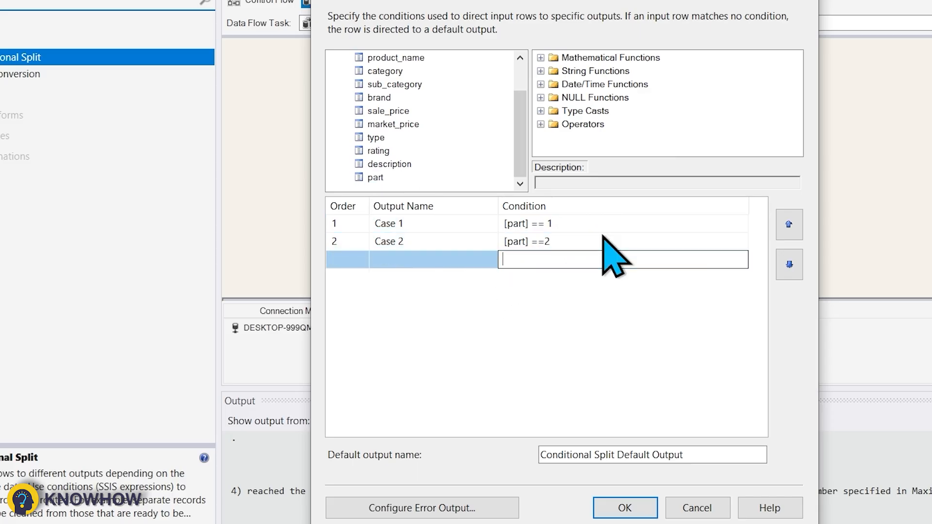
Step: Add a third output, Case 3, with the condition [part] ==3
{"action": "left_click_drag", "start_coordinate": [375, 178], "coordinate": [521, 262]}
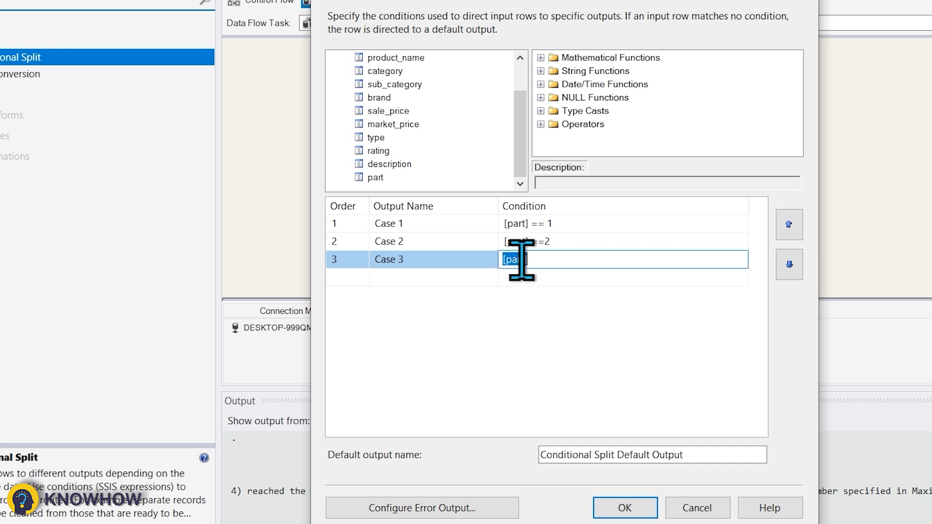
{"action": "left_click", "coordinate": [551, 264]}
{"action": "type", "text": "==3"}
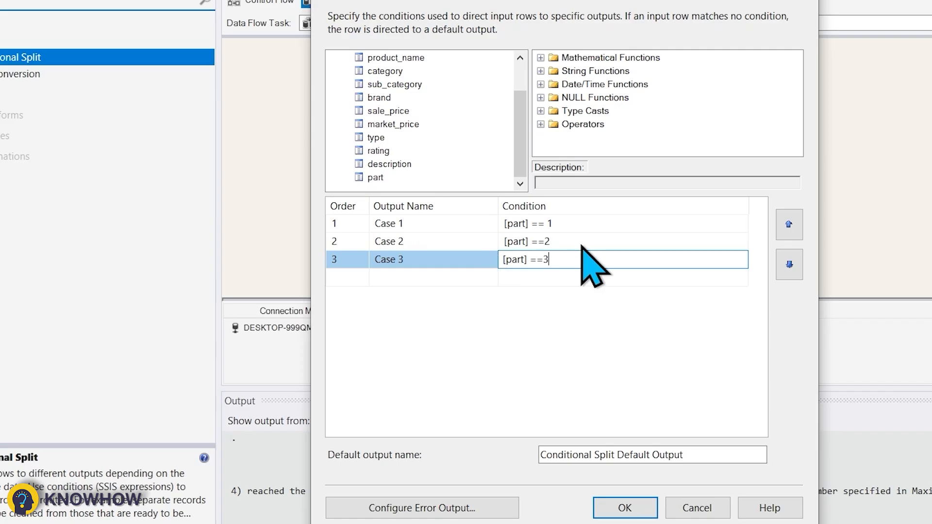
Step: Add a space before the value in Case 2's condition so it reads [part] == 2, and accept the Conditional Split settings
{"action": "left_click", "coordinate": [545, 241]}
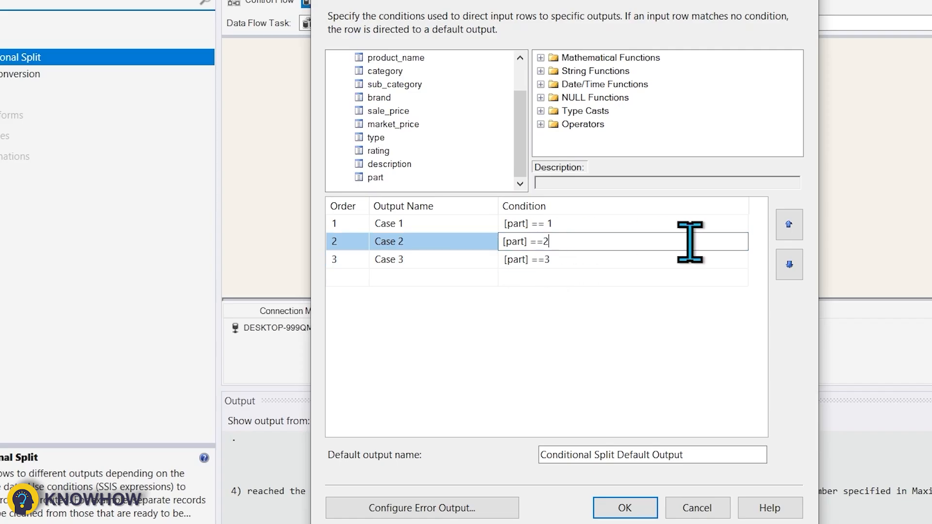
{"action": "key", "text": "Left"}
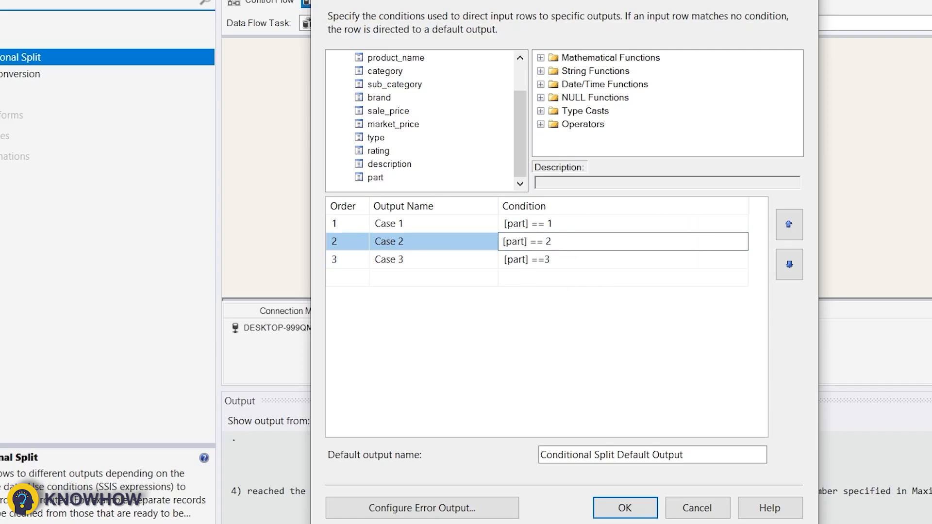
{"action": "left_click", "coordinate": [397, 259]}
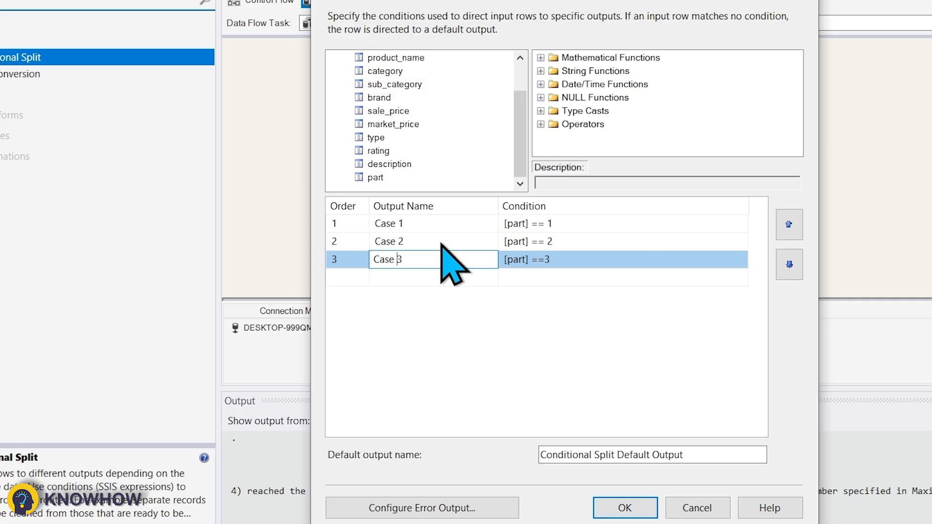
{"action": "left_click", "coordinate": [622, 506]}
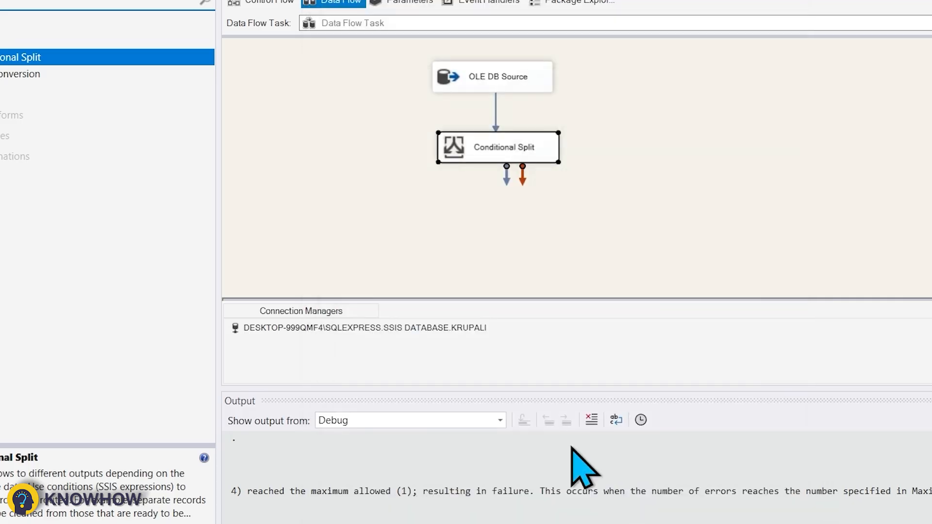
{"action": "left_click", "coordinate": [496, 230]}
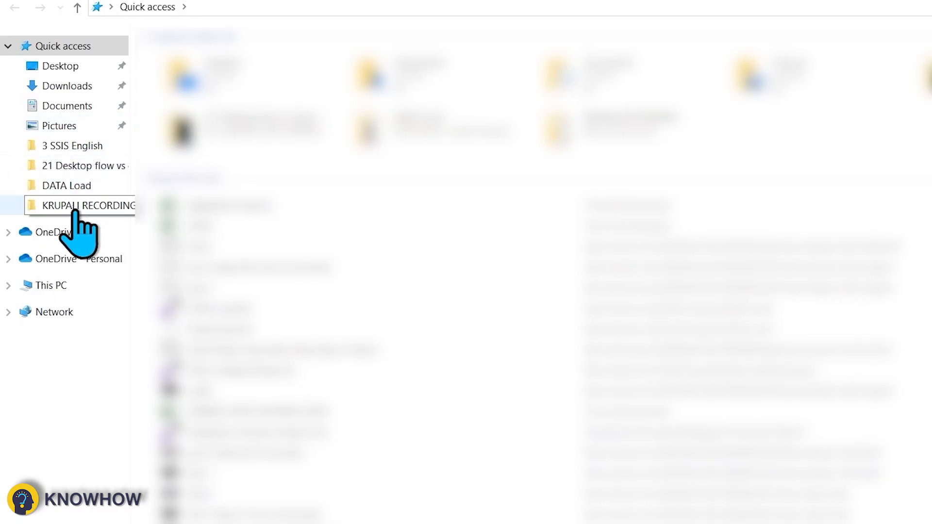
Step: Switch to File Explorer and open the New Volume (E:) drive
{"action": "left_click", "coordinate": [74, 206]}
{"action": "left_click", "coordinate": [77, 291]}
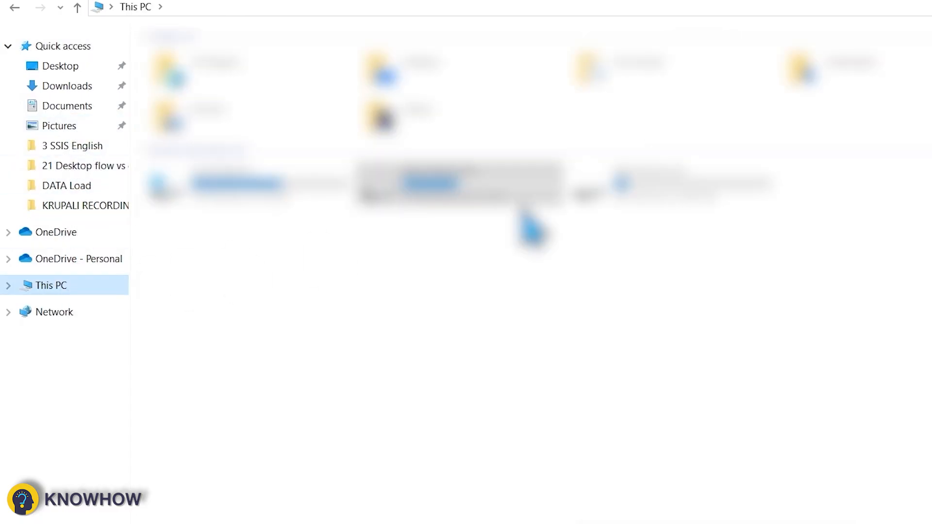
{"action": "double_click", "coordinate": [696, 185]}
{"action": "right_click", "coordinate": [198, 184]}
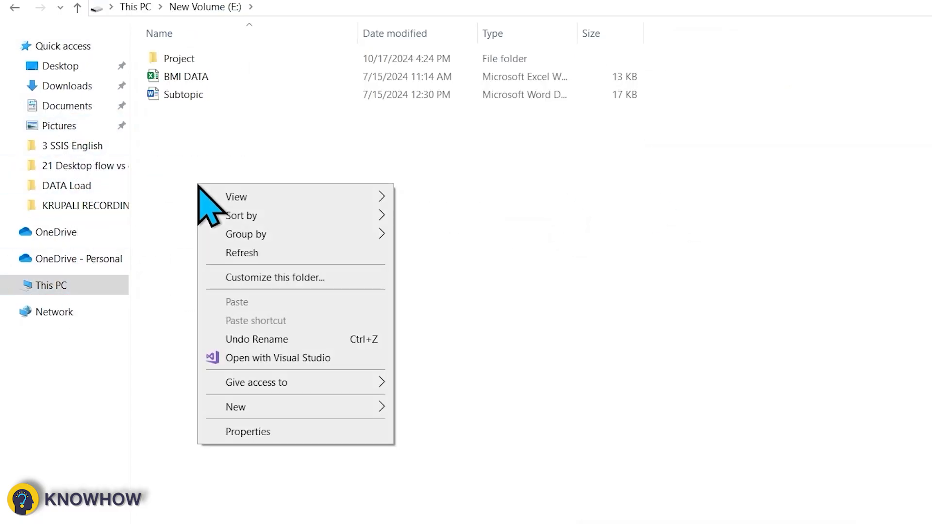
{"action": "right_click", "coordinate": [167, 132]}
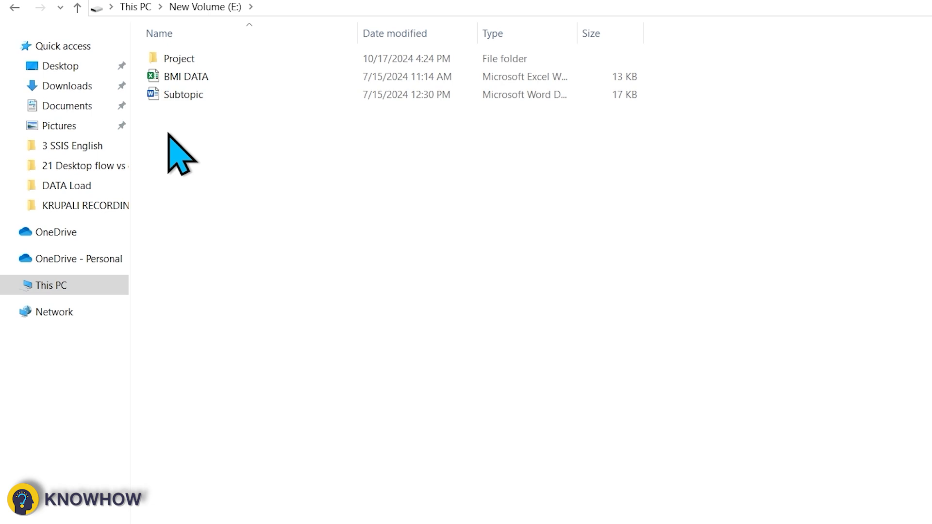
{"action": "mouse_move", "coordinate": [226, 357]}
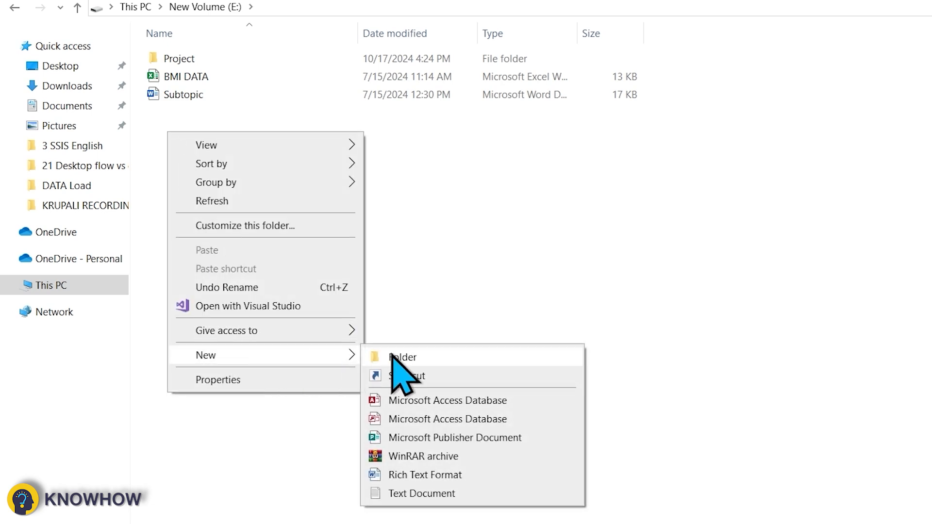
{"action": "left_click", "coordinate": [450, 228]}
Step: Open Notepad and start saving the blank document, choosing the New Volume (E:) drive as its location
{"action": "key", "text": "super+s"}
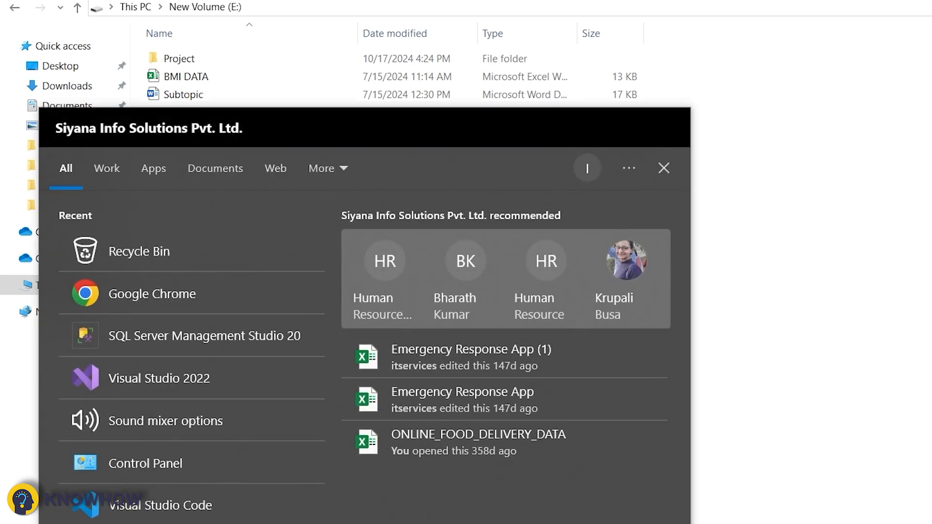
{"action": "type", "text": "notepad"}
{"action": "key", "text": "Return"}
{"action": "key", "text": "ctrl+s"}
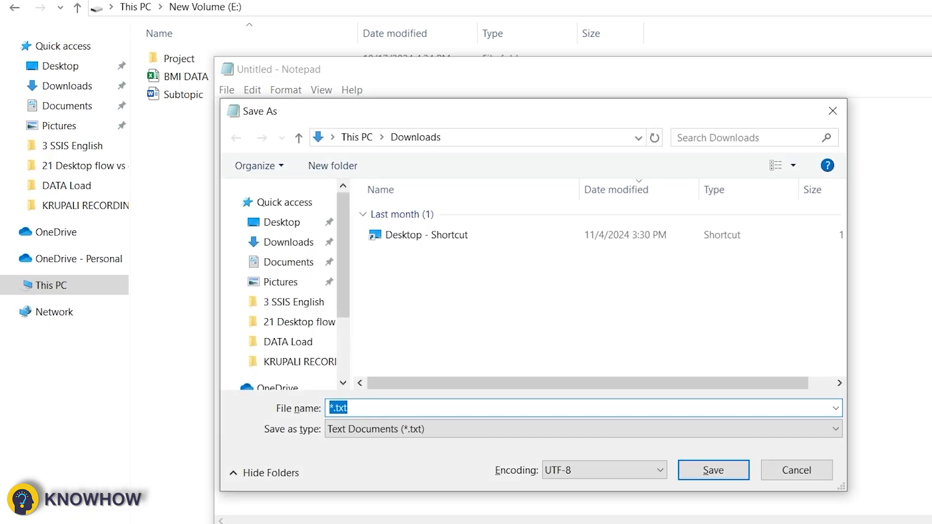
{"action": "key", "text": "BackSpace"}
{"action": "scroll", "coordinate": [233, 291], "scroll_direction": "down", "scroll_amount": 2}
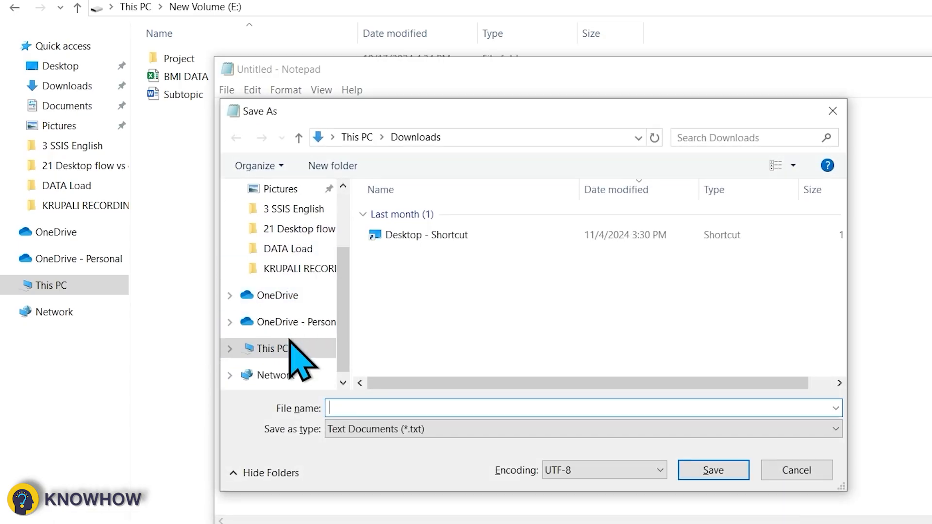
{"action": "left_click", "coordinate": [288, 347]}
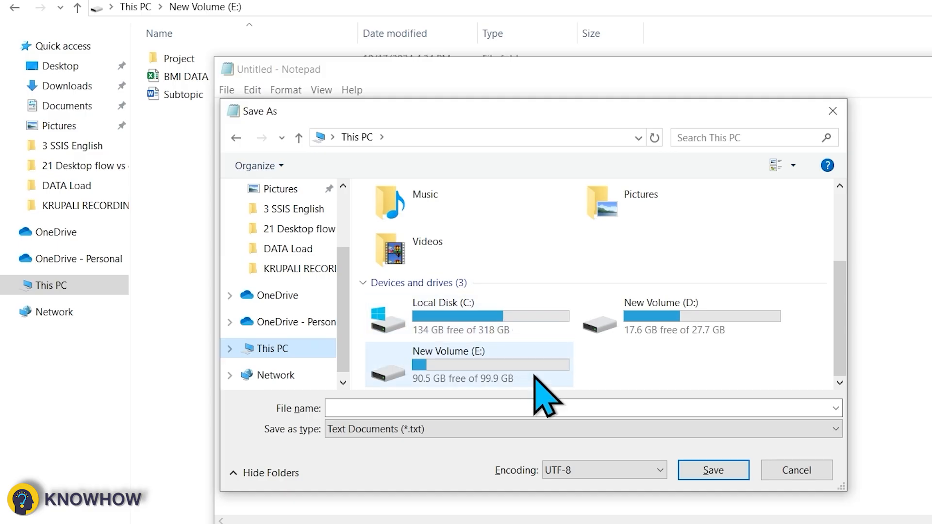
{"action": "double_click", "coordinate": [534, 377]}
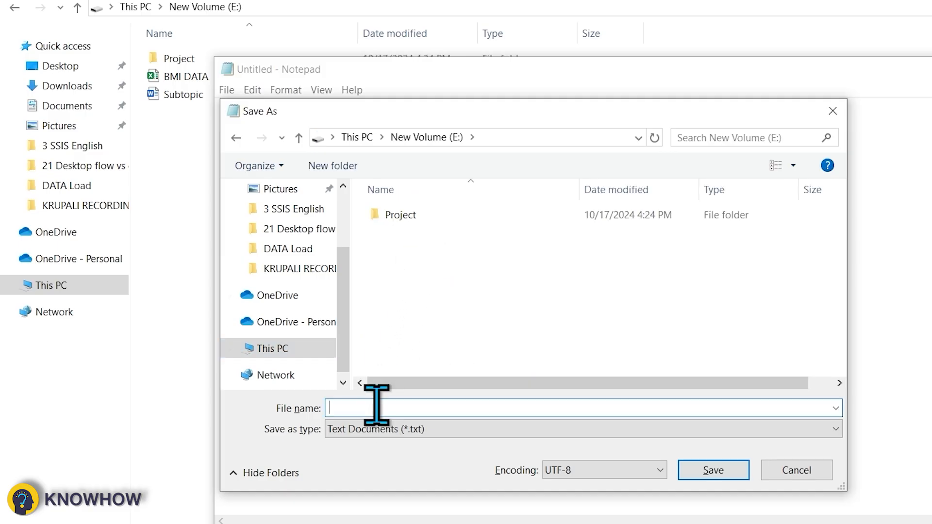
Step: Save the blank document as Part1.CSV with the All Files type, and close Notepad
{"action": "type", "text": "Par"}
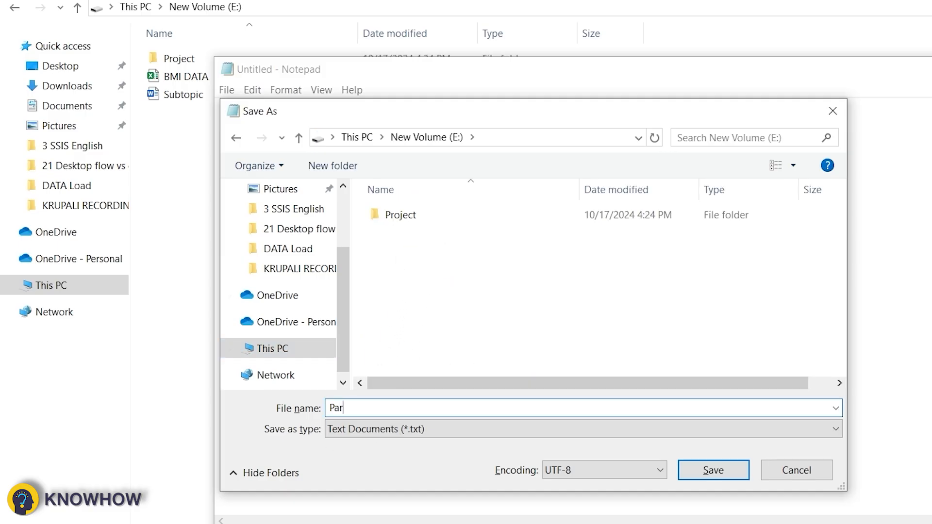
{"action": "type", "text": "t1.CSV"}
{"action": "left_click", "coordinate": [360, 432]}
{"action": "left_click", "coordinate": [427, 460]}
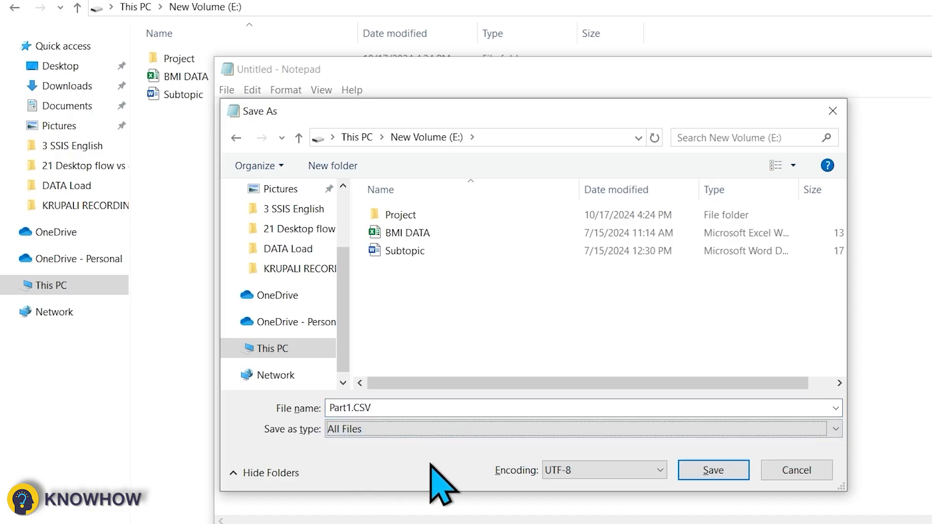
{"action": "left_click", "coordinate": [713, 472]}
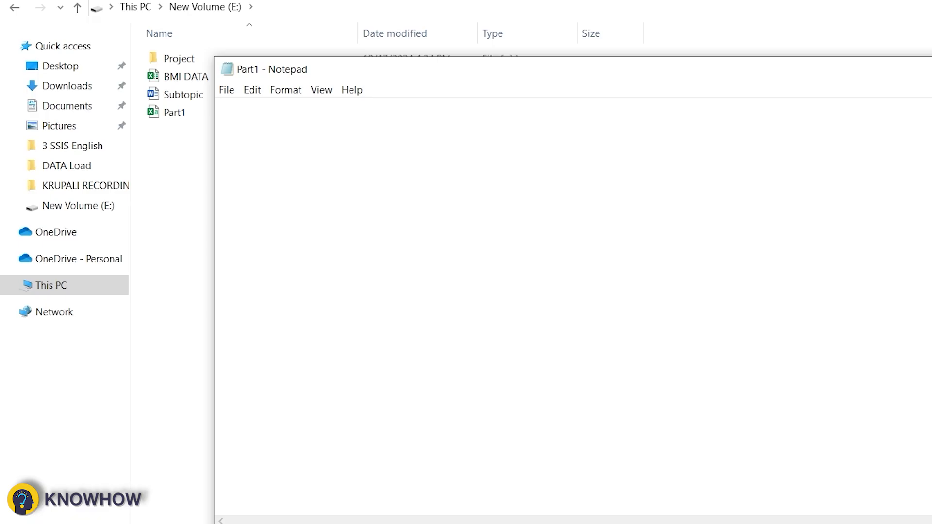
{"action": "key", "text": "alt+F4"}
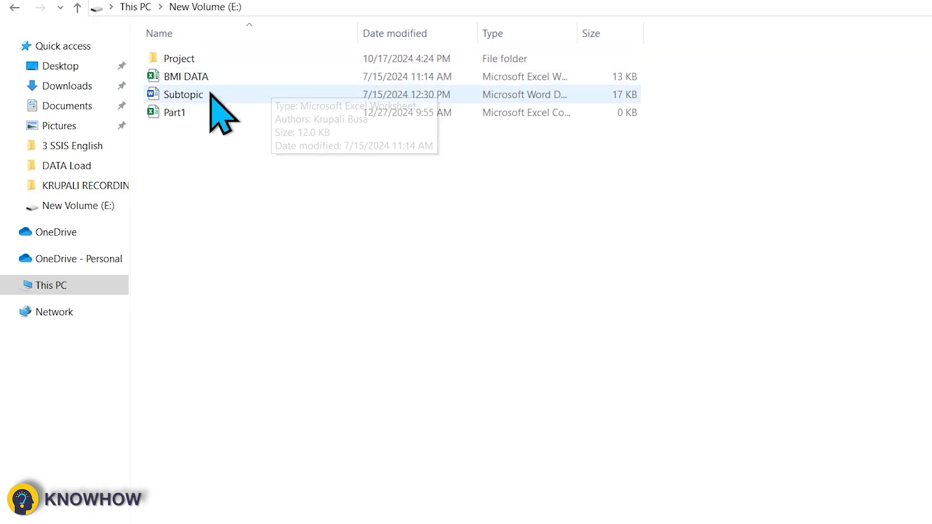
Step: Duplicate the Part1 file in the same drive and rename the copy as Part2
{"action": "left_click", "coordinate": [188, 99]}
{"action": "left_click", "coordinate": [190, 114]}
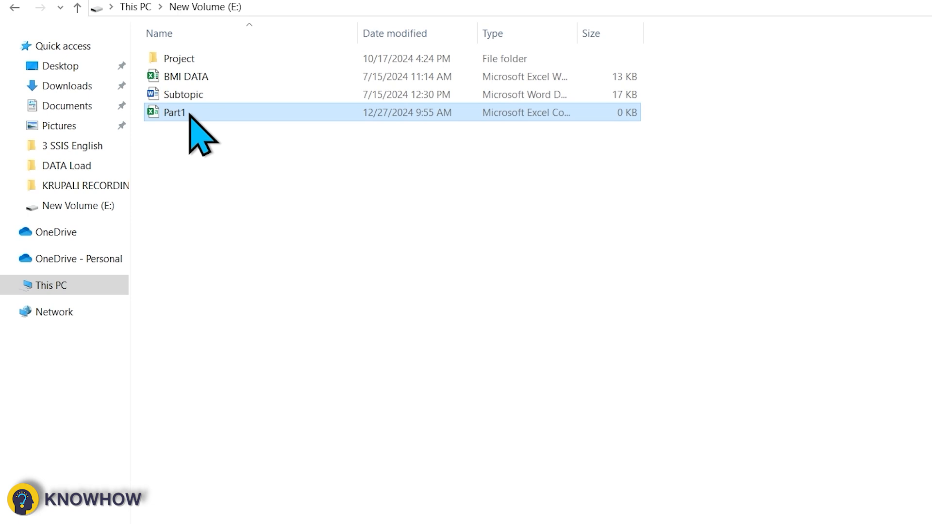
{"action": "key", "text": "ctrl+c"}
{"action": "key", "text": "ctrl+v"}
{"action": "key", "text": "F2"}
{"action": "key", "text": "End"}
{"action": "key", "text": "BackSpace"}
{"action": "key", "text": "BackSpace"}
{"action": "key", "text": "BackSpace"}
{"action": "key", "text": "BackSpace"}
{"action": "key", "text": "BackSpace"}
{"action": "key", "text": "BackSpace"}
{"action": "key", "text": "BackSpace"}
{"action": "key", "text": "BackSpace"}
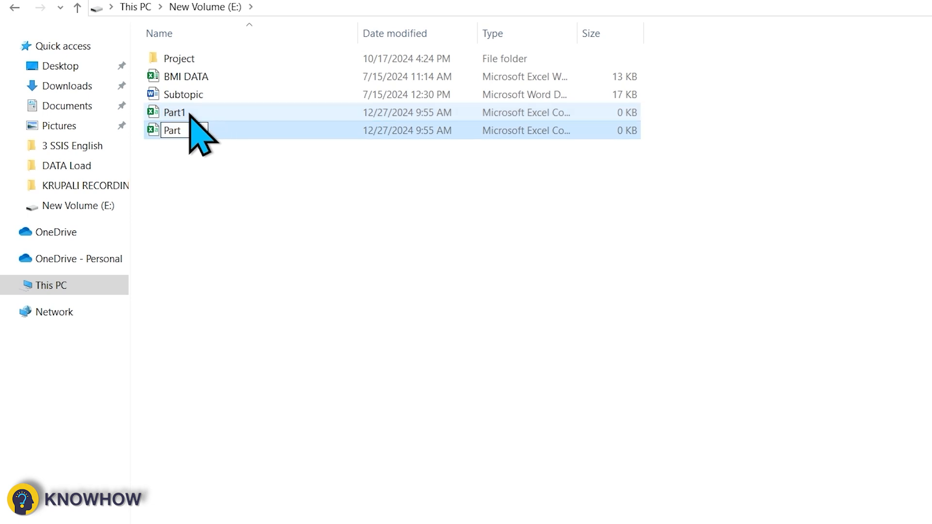
{"action": "type", "text": "2"}
{"action": "key", "text": "Return"}
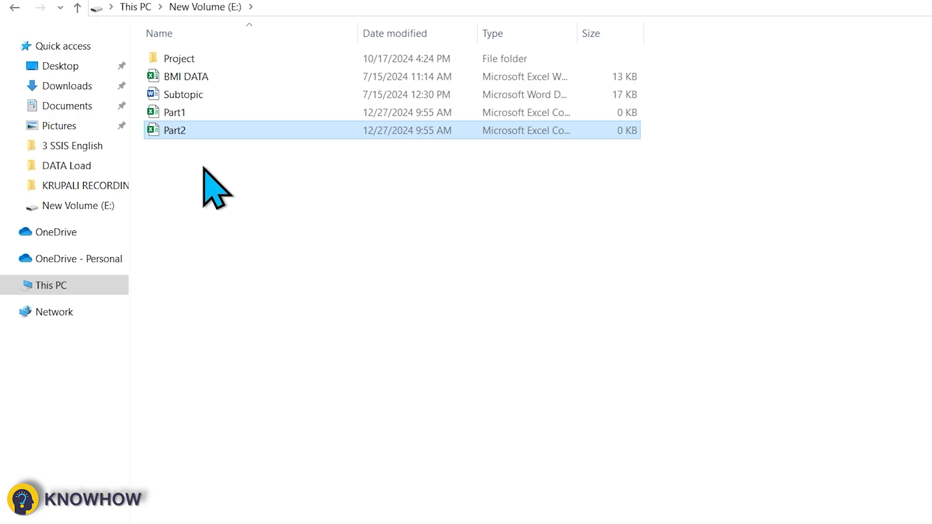
Step: Duplicate the Part2 file in the same drive and rename the copy as Part3
{"action": "key", "text": "ctrl+c"}
{"action": "key", "text": "ctrl+v"}
{"action": "key", "text": "F2"}
{"action": "key", "text": "End"}
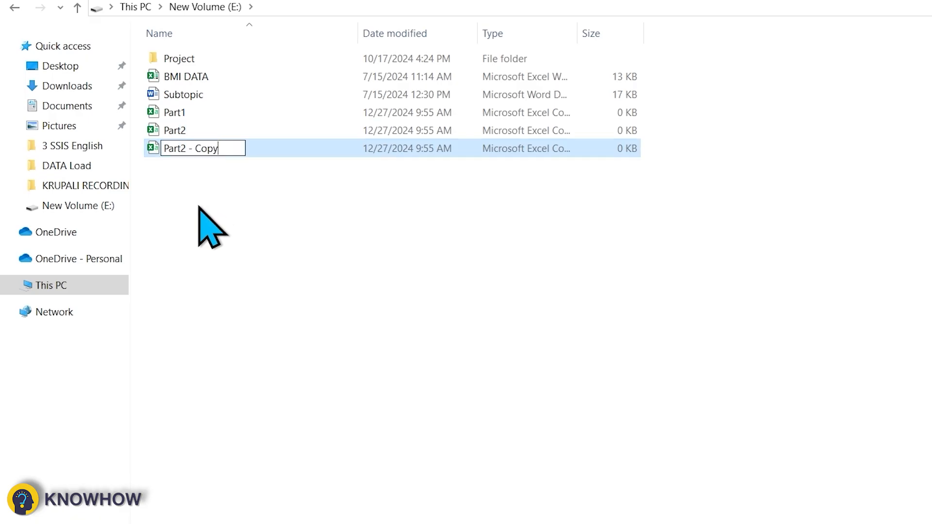
{"action": "key", "text": "BackSpace"}
{"action": "key", "text": "BackSpace"}
{"action": "key", "text": "BackSpace"}
{"action": "key", "text": "BackSpace"}
{"action": "key", "text": "BackSpace"}
{"action": "key", "text": "BackSpace"}
{"action": "key", "text": "BackSpace"}
{"action": "key", "text": "BackSpace"}
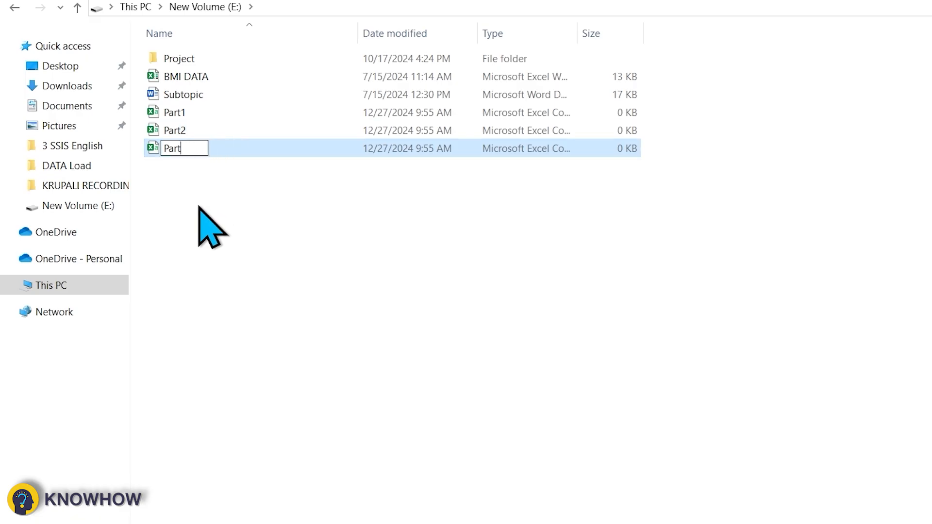
{"action": "type", "text": "3"}
{"action": "key", "text": "Return"}
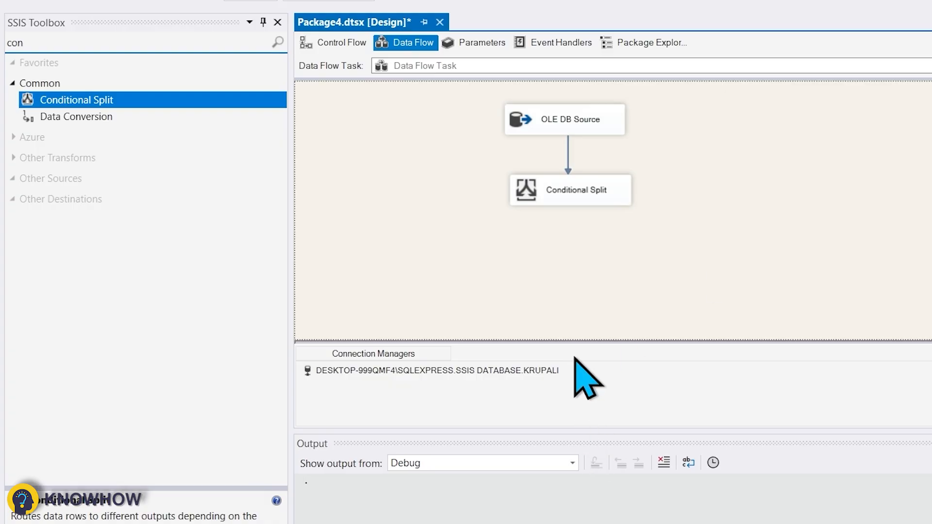
Step: Switch to Visual Studio, review the Conditional Split's output names and conditions in its editor, and close the editor
{"action": "left_click", "coordinate": [578, 193]}
{"action": "double_click", "coordinate": [578, 193]}
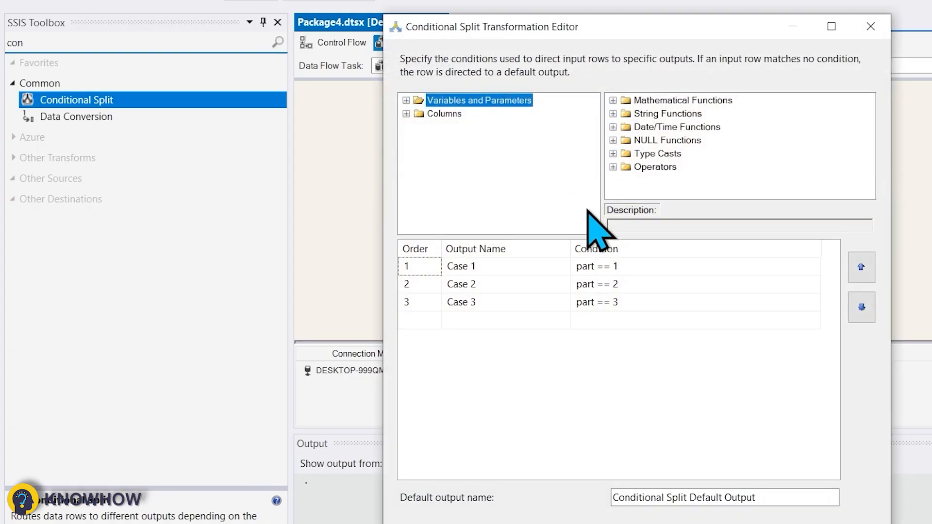
{"action": "left_click", "coordinate": [721, 523]}
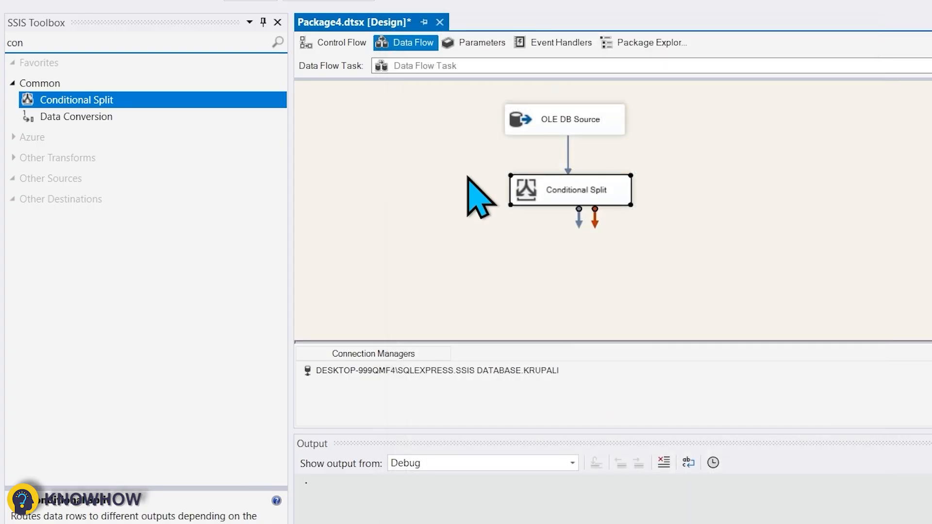
Step: Search the SSIS components for "flat" and add a Flat File Destination to the data flow
{"action": "left_click", "coordinate": [109, 41]}
{"action": "type", "text": "flas"}
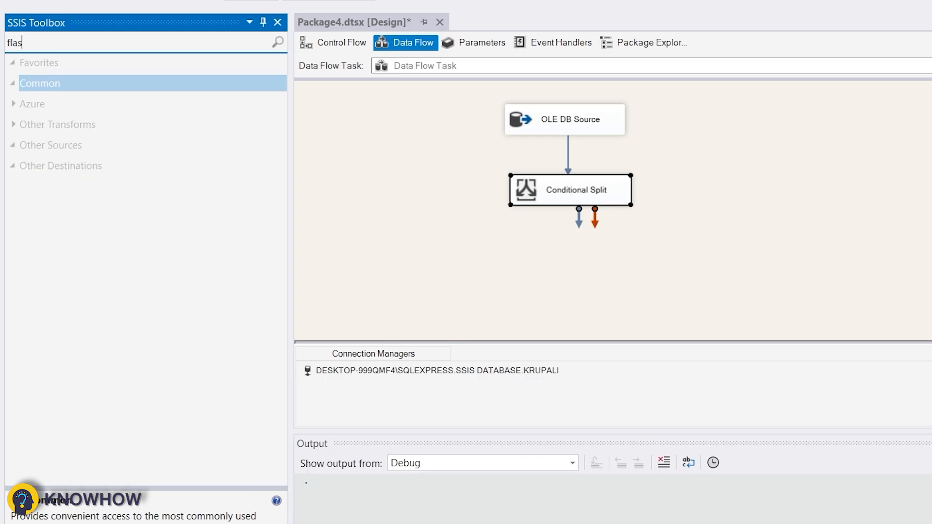
{"action": "key", "text": "BackSpace"}
{"action": "key", "text": "BackSpace"}
{"action": "key", "text": "BackSpace"}
{"action": "key", "text": "BackSpace"}
{"action": "key", "text": "BackSpace"}
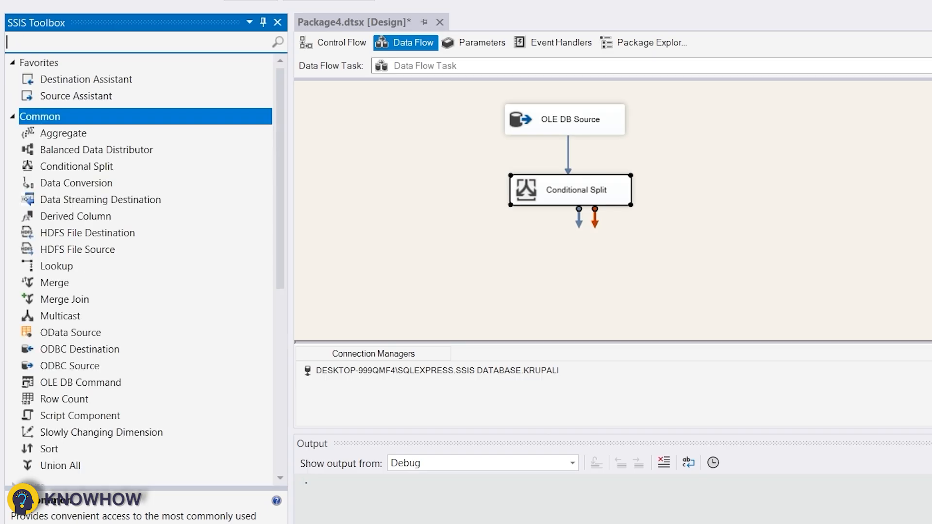
{"action": "type", "text": "flat"}
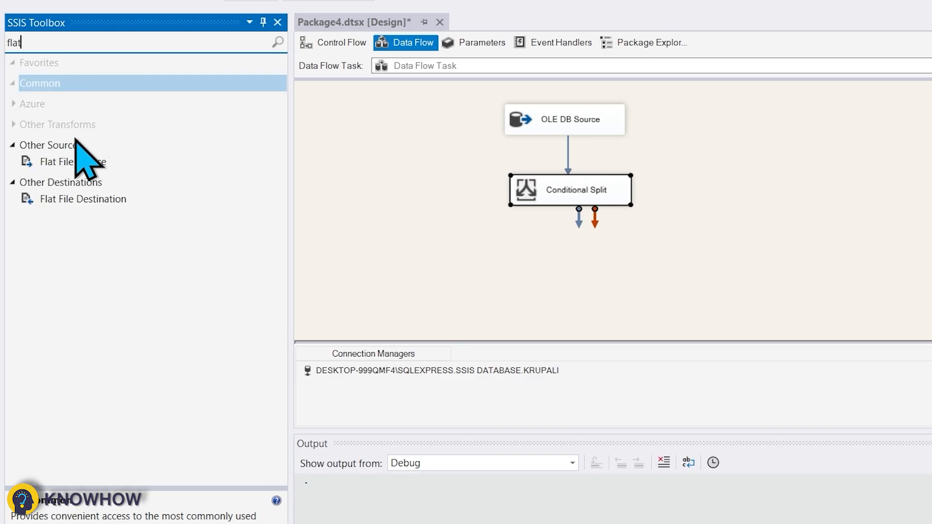
{"action": "double_click", "coordinate": [87, 200]}
Step: Paste two copies of the Flat File Destination and arrange all three in a row below the Conditional Split
{"action": "left_click_drag", "start_coordinate": [399, 137], "coordinate": [592, 208]}
{"action": "key", "text": "ctrl+v"}
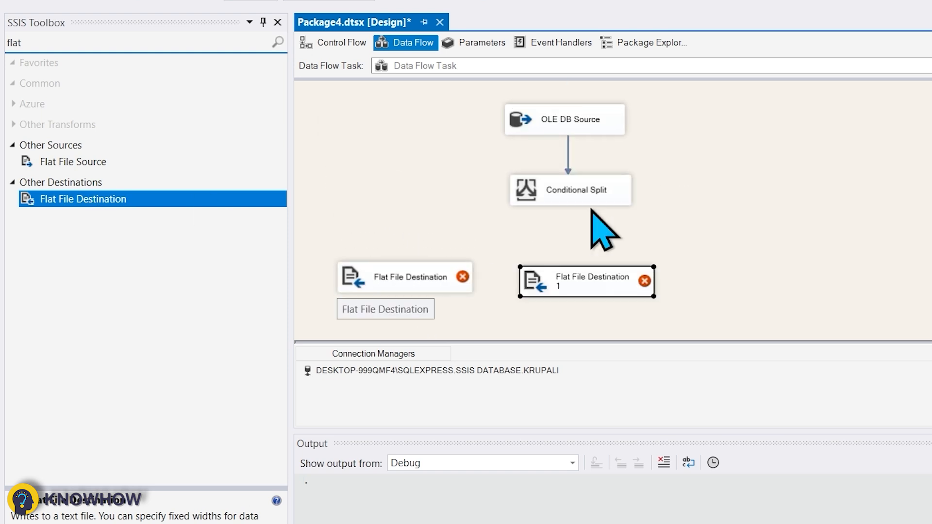
{"action": "key", "text": "ctrl+v"}
{"action": "left_click_drag", "start_coordinate": [403, 288], "coordinate": [803, 209]}
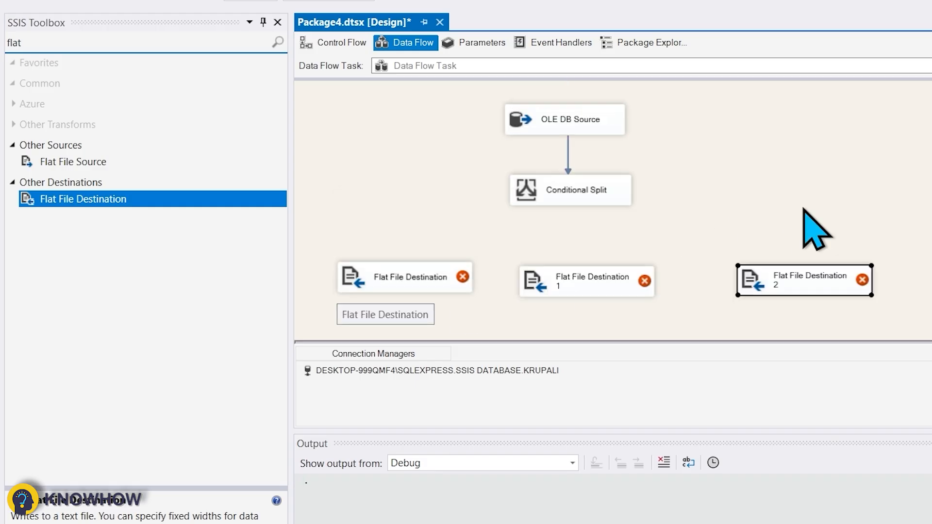
Step: Connect the Conditional Split's Case 1 output to the first Flat File Destination
{"action": "left_click", "coordinate": [526, 246]}
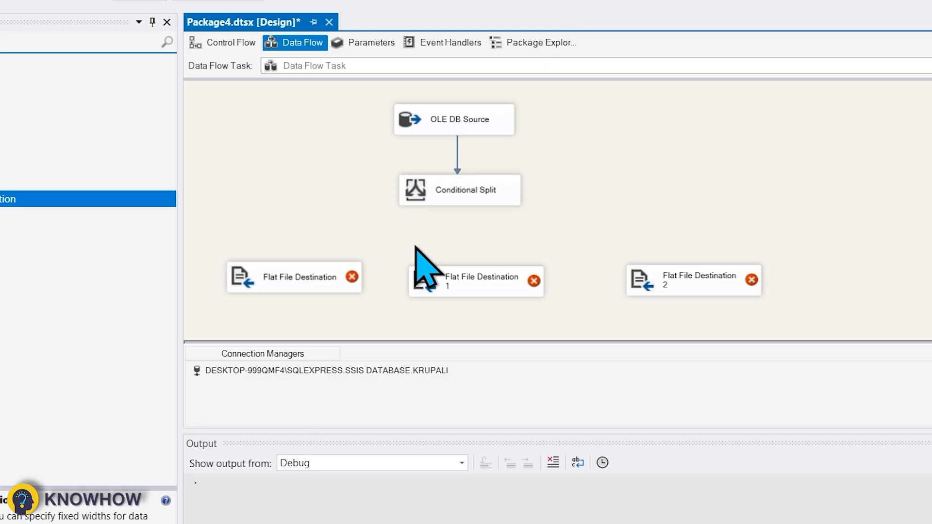
{"action": "left_click", "coordinate": [480, 191]}
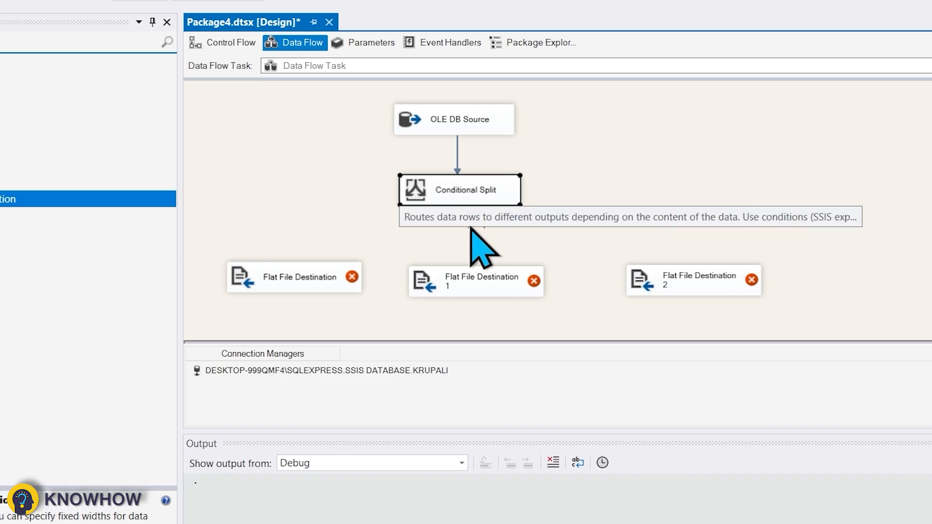
{"action": "left_click_drag", "start_coordinate": [470, 225], "coordinate": [319, 260]}
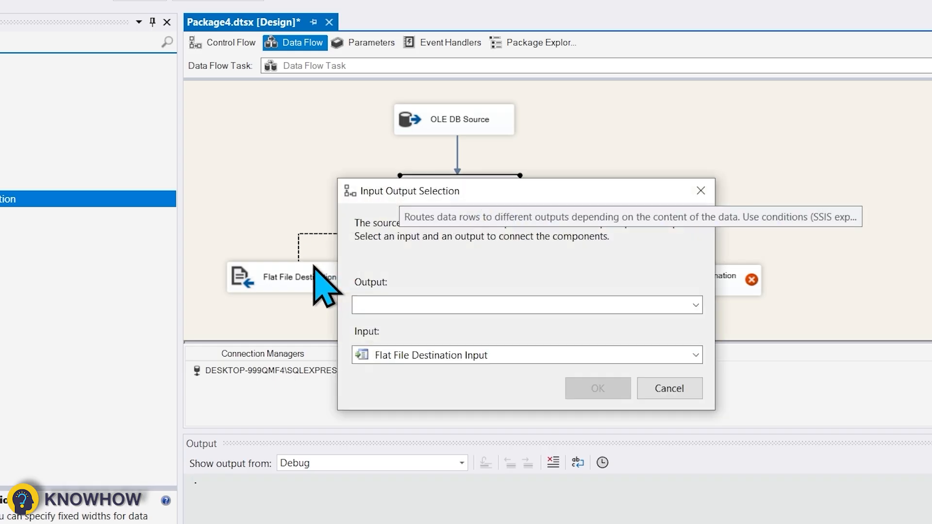
{"action": "left_click", "coordinate": [688, 306]}
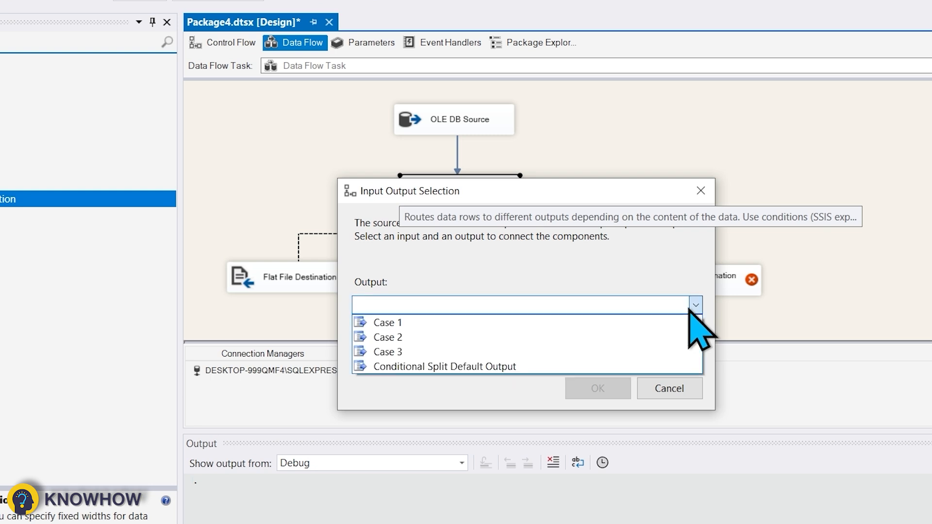
{"action": "left_click", "coordinate": [457, 322]}
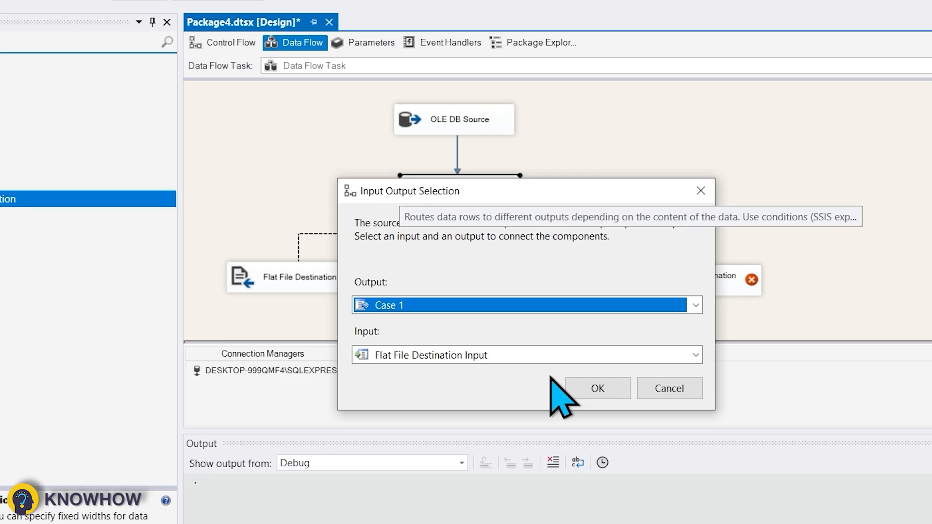
{"action": "left_click", "coordinate": [586, 395]}
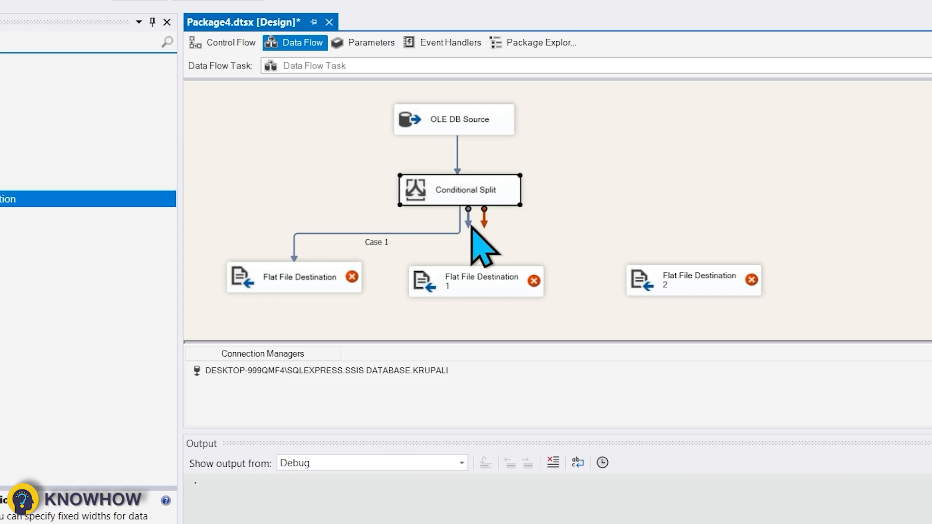
Step: Connect the Conditional Split's Case 2 output to Flat File Destination 1
{"action": "left_click_drag", "start_coordinate": [483, 210], "coordinate": [479, 291]}
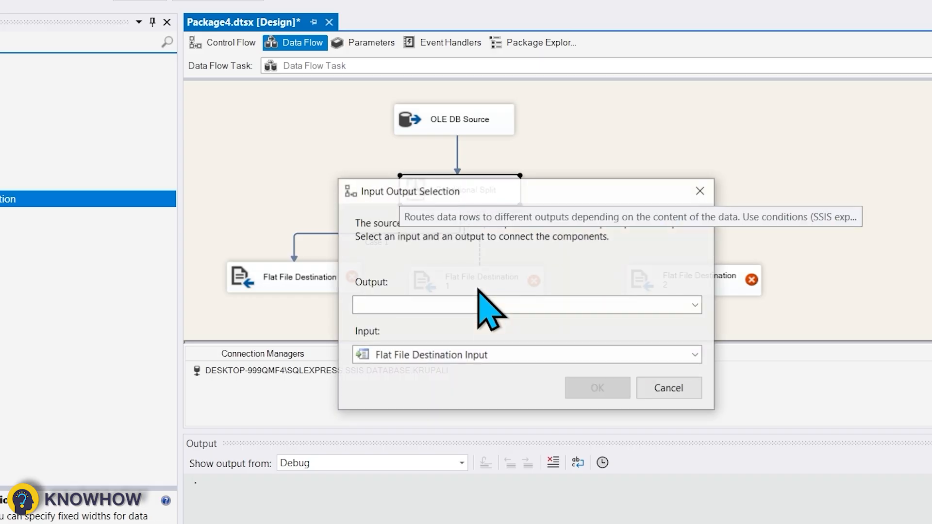
{"action": "left_click", "coordinate": [524, 306]}
{"action": "left_click", "coordinate": [490, 323]}
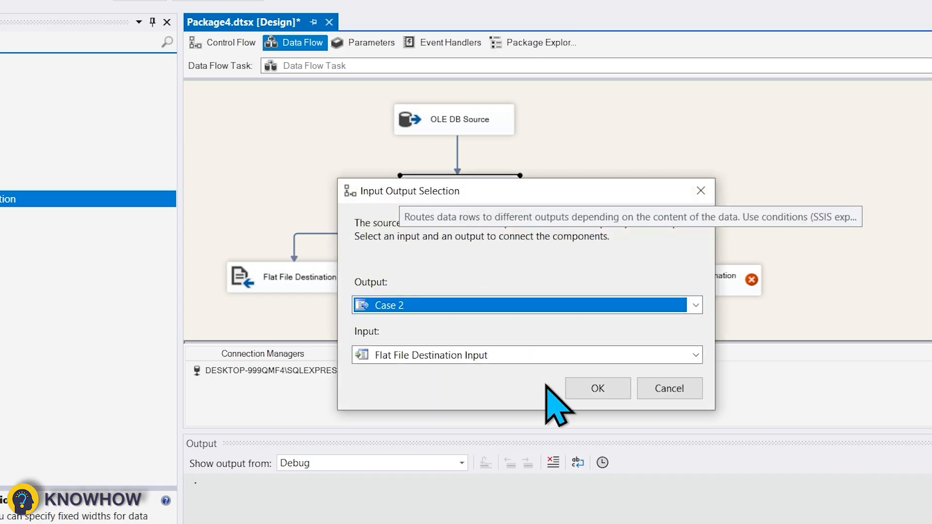
{"action": "left_click", "coordinate": [598, 388]}
Step: Connect the Conditional Split's Case 3 output to Flat File Destination 2
{"action": "left_click", "coordinate": [503, 192]}
{"action": "left_click_drag", "start_coordinate": [484, 214], "coordinate": [670, 281]}
{"action": "left_click", "coordinate": [537, 306]}
{"action": "left_click", "coordinate": [522, 320]}
{"action": "key", "text": "Return"}
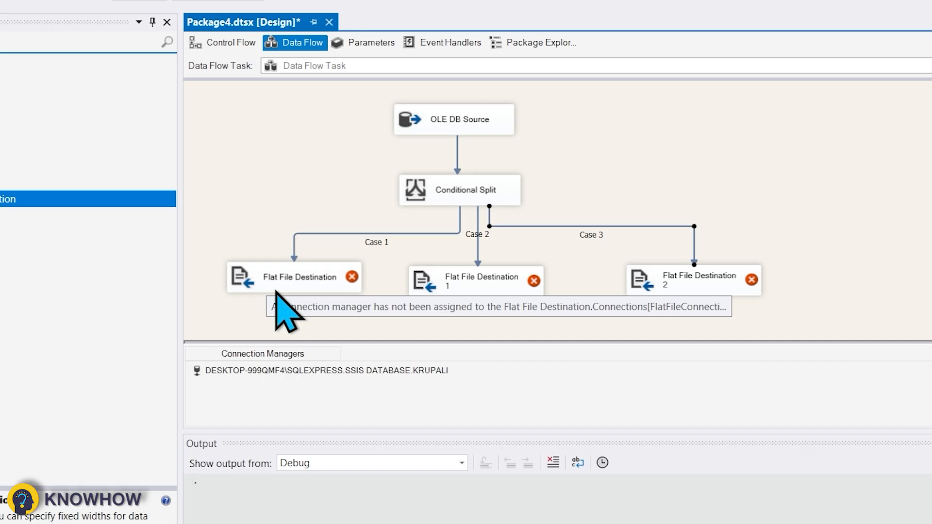
Step: Create a Delimited flat file connection manager named File1 for the first Flat File Destination
{"action": "double_click", "coordinate": [307, 276]}
{"action": "left_click", "coordinate": [744, 155]}
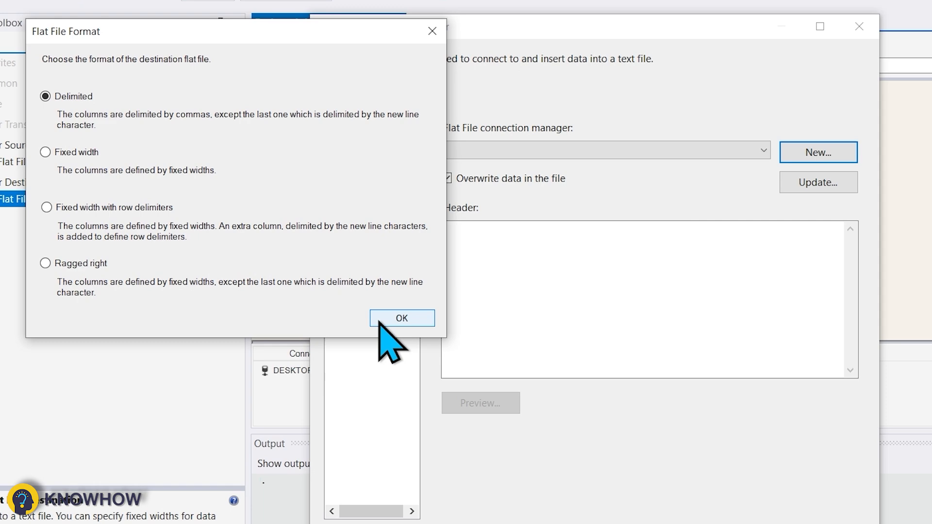
{"action": "left_click", "coordinate": [379, 322]}
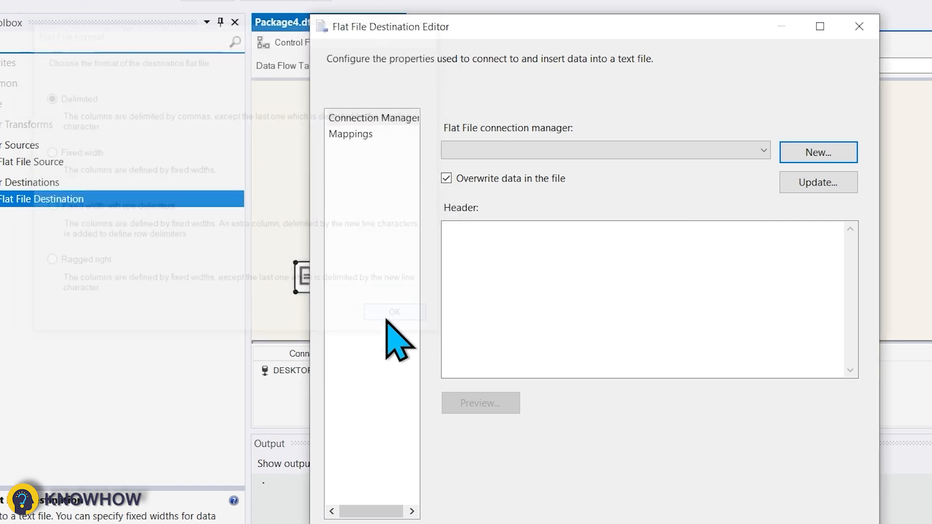
{"action": "key", "text": "BackSpace"}
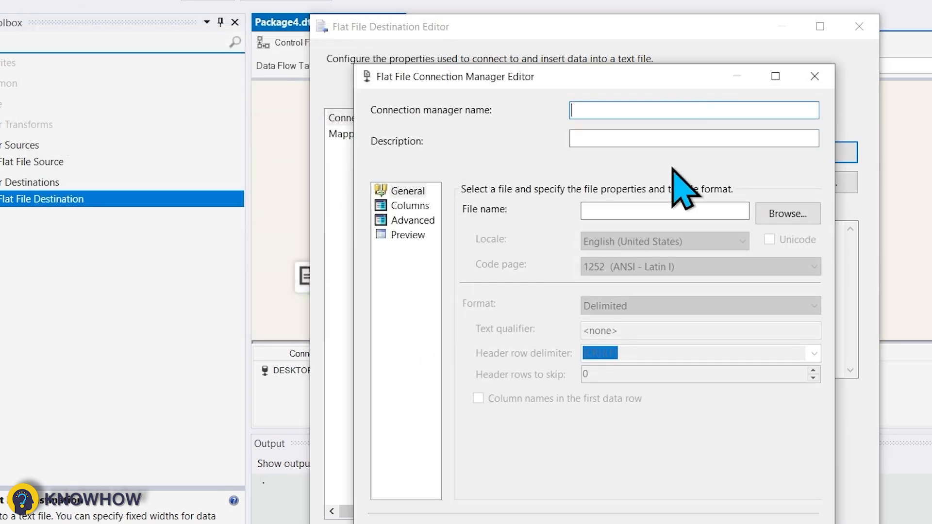
{"action": "type", "text": "File1"}
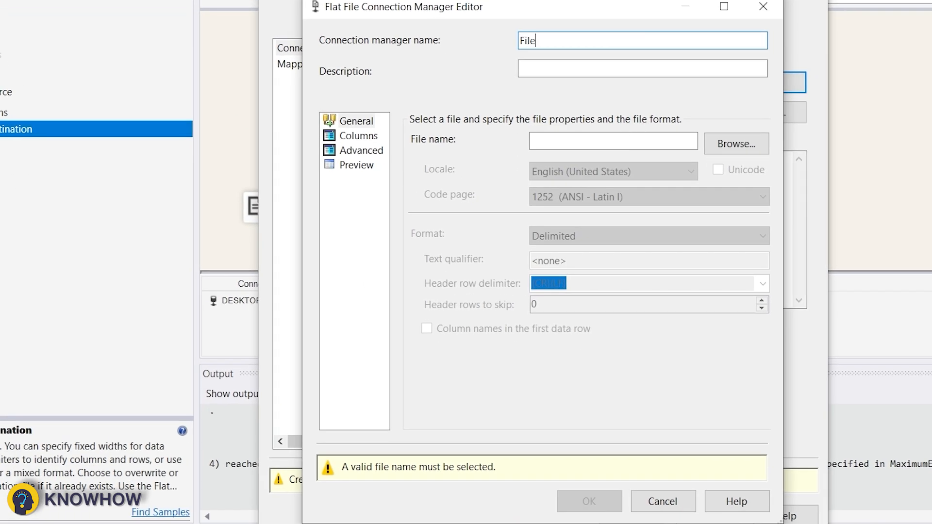
Step: Set File1's target to Part1.CSV on the E: drive, showing all file types while browsing
{"action": "left_click", "coordinate": [718, 143]}
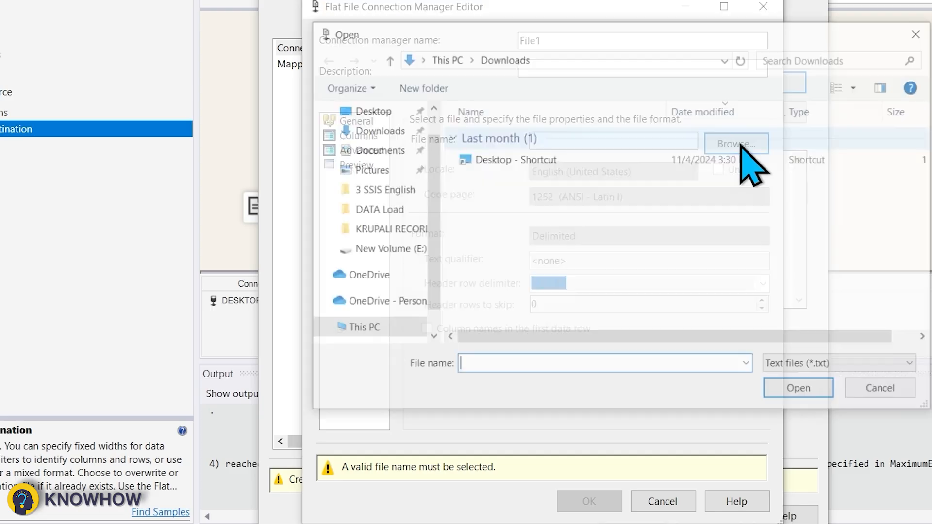
{"action": "left_click", "coordinate": [389, 249]}
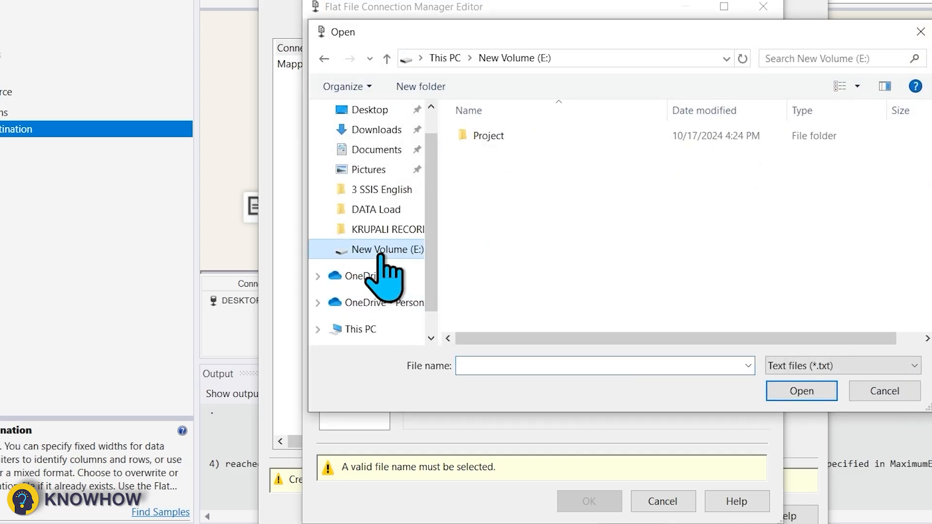
{"action": "left_click_drag", "start_coordinate": [431, 266], "coordinate": [430, 290]}
{"action": "left_click", "coordinate": [361, 289]}
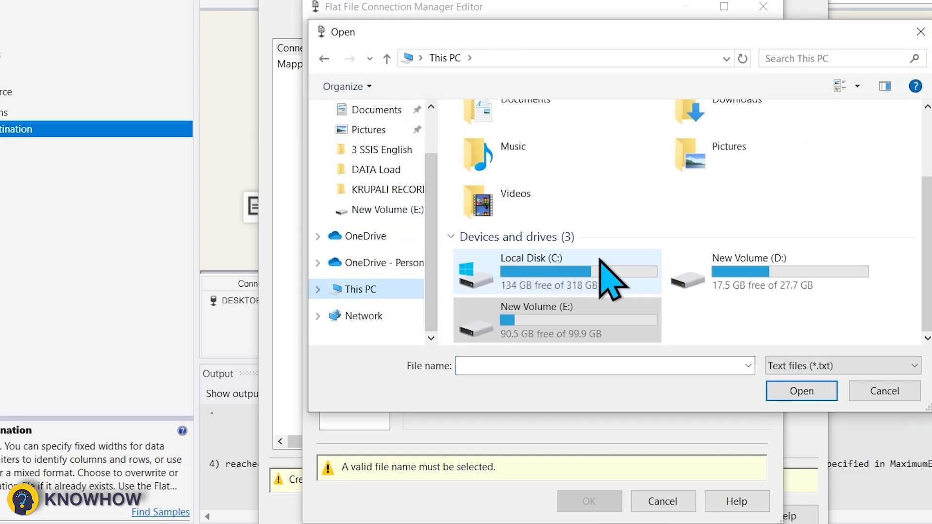
{"action": "double_click", "coordinate": [559, 320]}
{"action": "left_click", "coordinate": [792, 366]}
{"action": "left_click", "coordinate": [801, 411]}
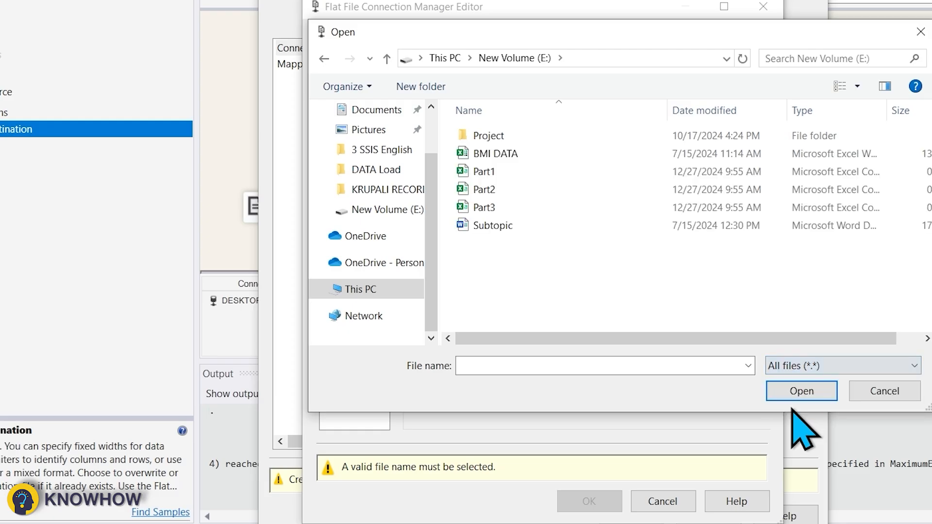
{"action": "left_click", "coordinate": [468, 173]}
{"action": "left_click", "coordinate": [791, 394]}
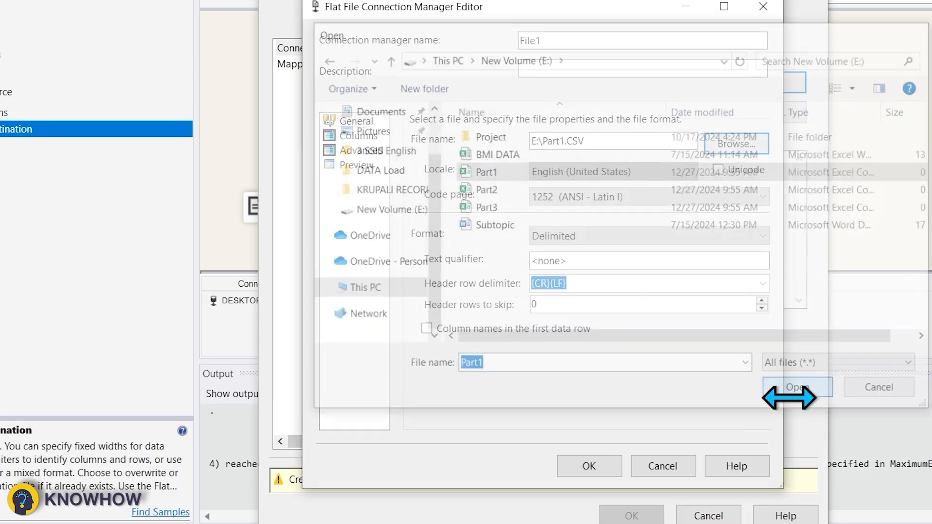
Step: Delete the part column from the File1 connection's column definitions and save the connection and destination settings
{"action": "left_click", "coordinate": [359, 136]}
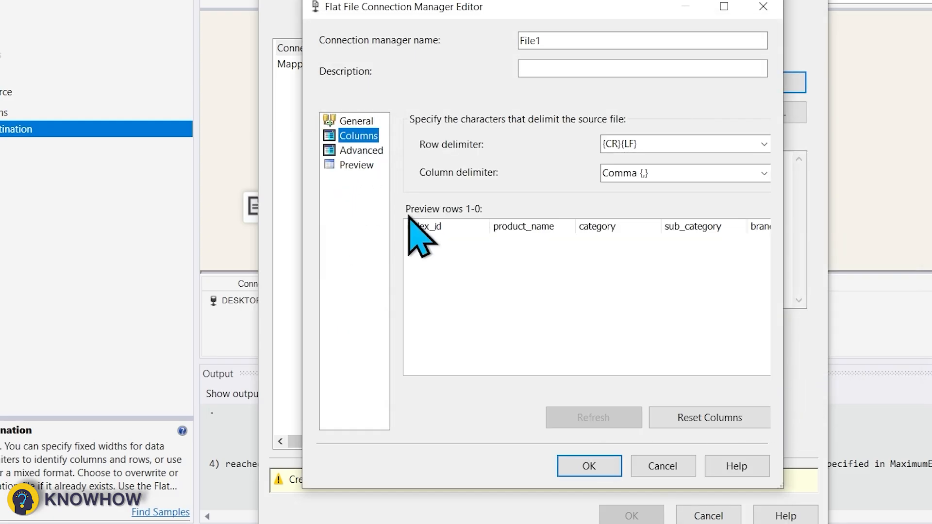
{"action": "left_click", "coordinate": [369, 154]}
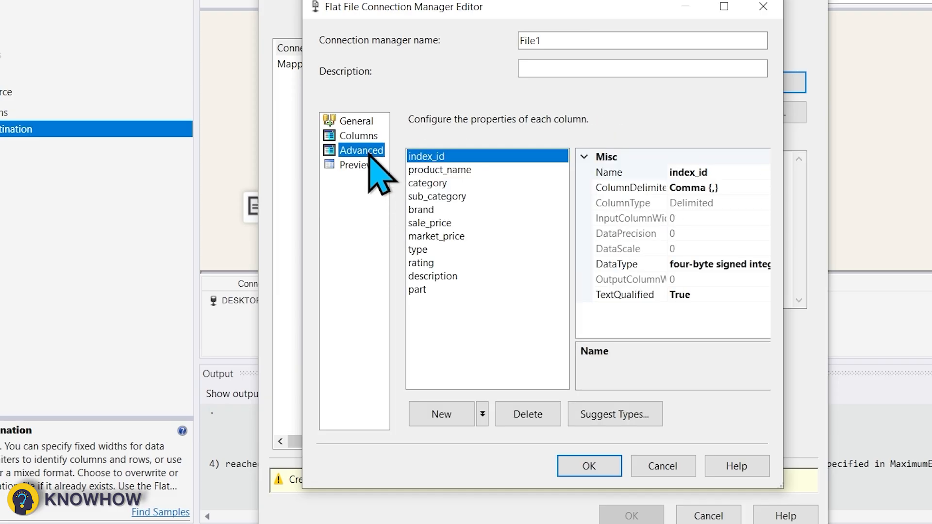
{"action": "left_click", "coordinate": [417, 290]}
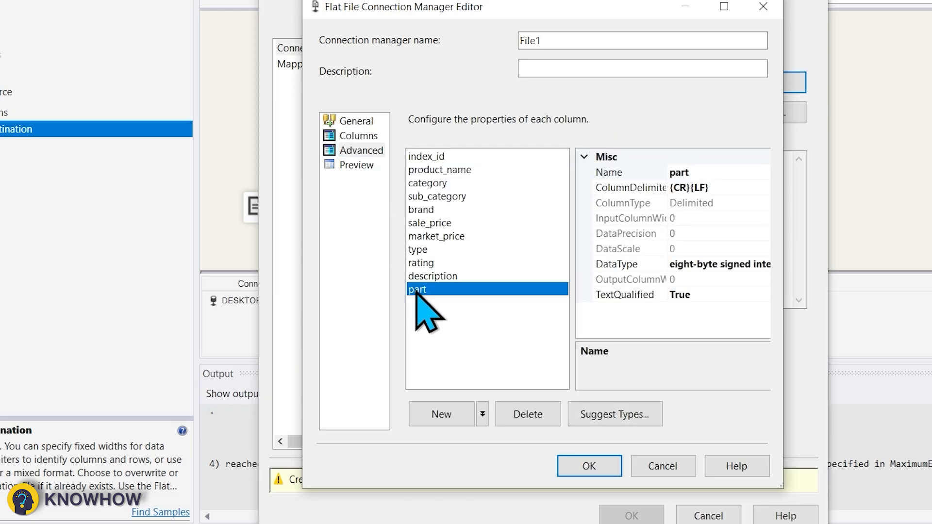
{"action": "left_click", "coordinate": [522, 415]}
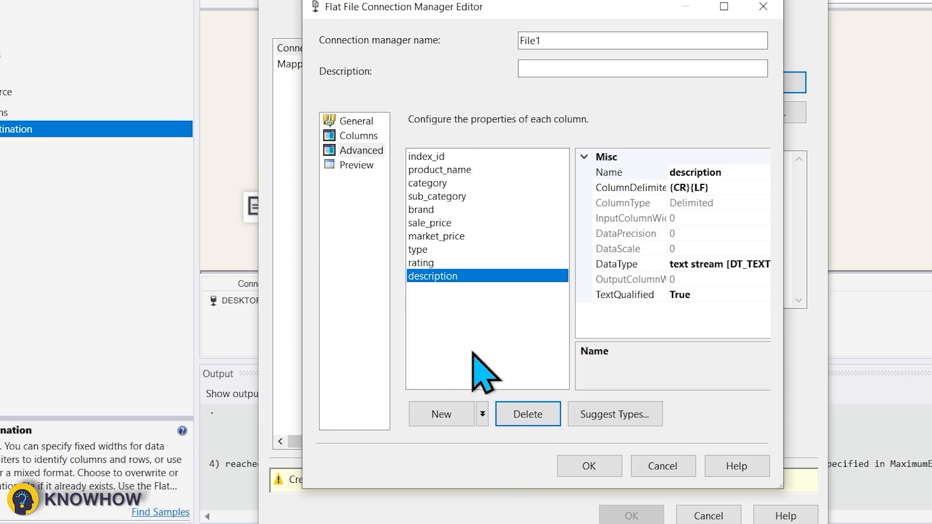
{"action": "left_click", "coordinate": [599, 470]}
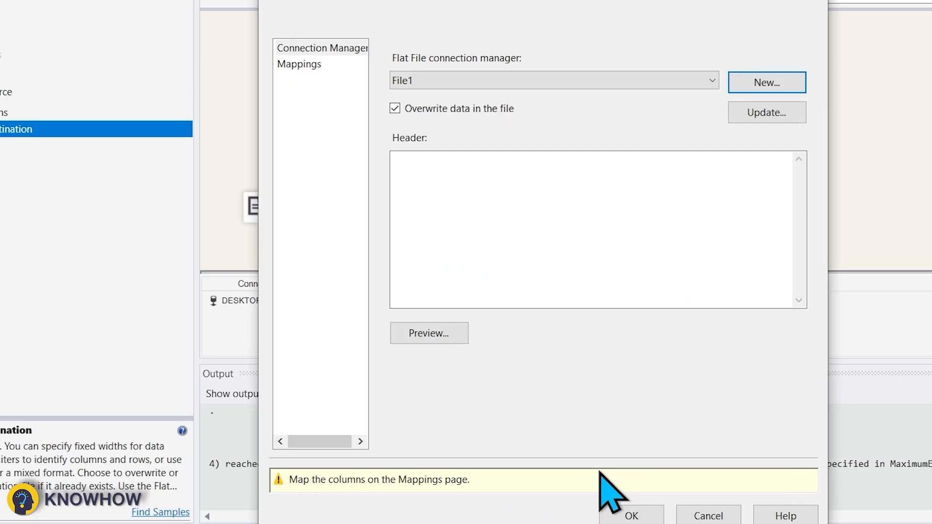
{"action": "left_click", "coordinate": [636, 517]}
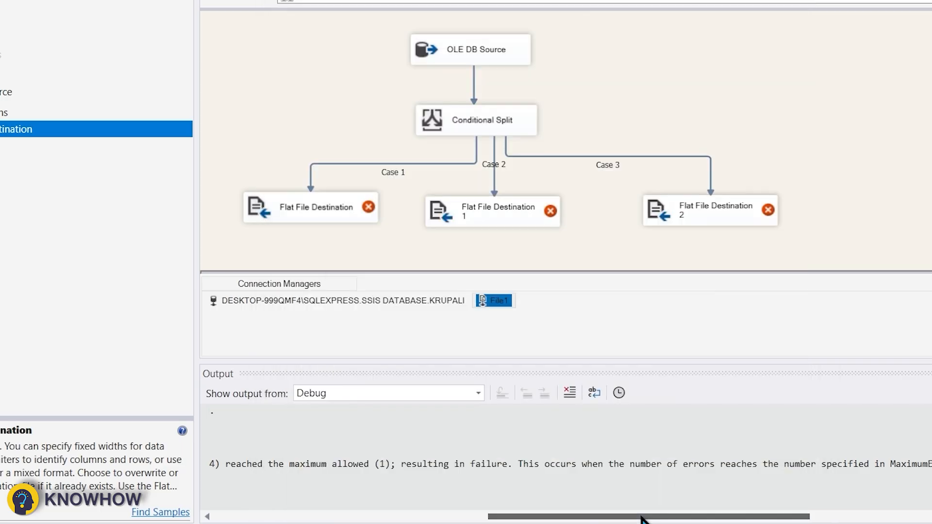
Step: Reopen the first Flat File Destination and apply the matching input-to-destination column mappings
{"action": "double_click", "coordinate": [326, 208]}
{"action": "left_click", "coordinate": [306, 66]}
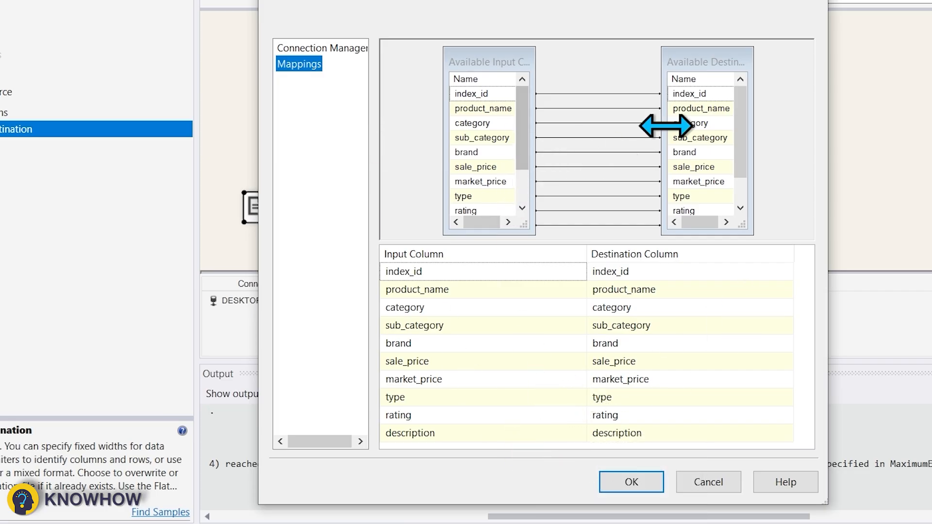
{"action": "left_click", "coordinate": [626, 485]}
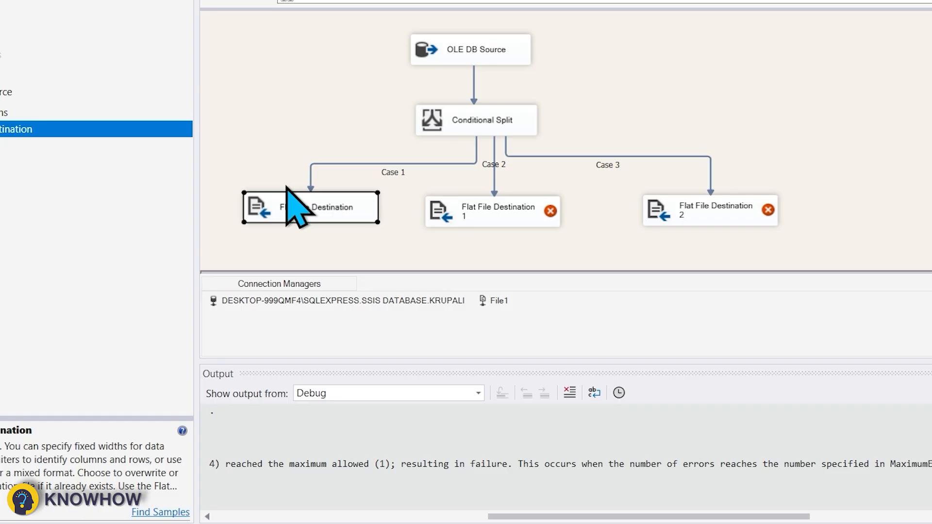
Step: Create a Delimited flat file connection manager named File2 for Flat File Destination 1
{"action": "double_click", "coordinate": [462, 214]}
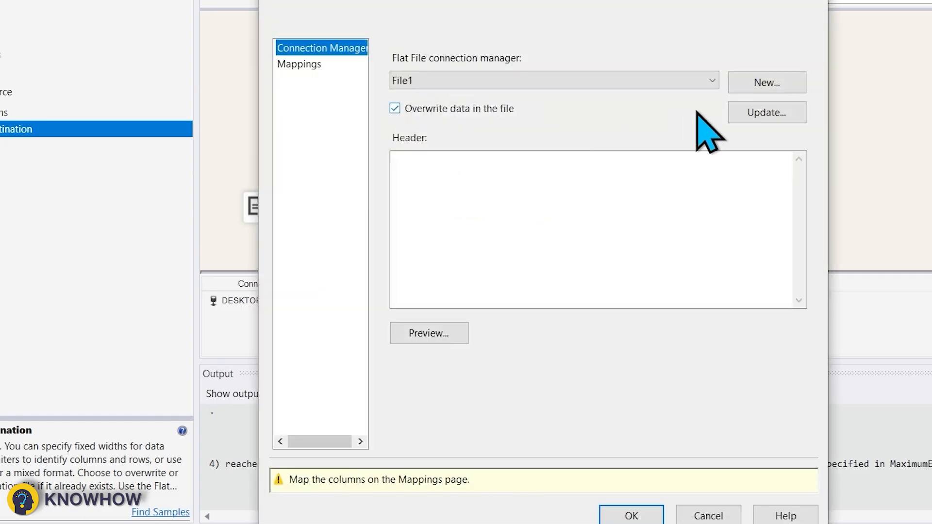
{"action": "left_click", "coordinate": [765, 83]}
{"action": "left_click", "coordinate": [432, 333]}
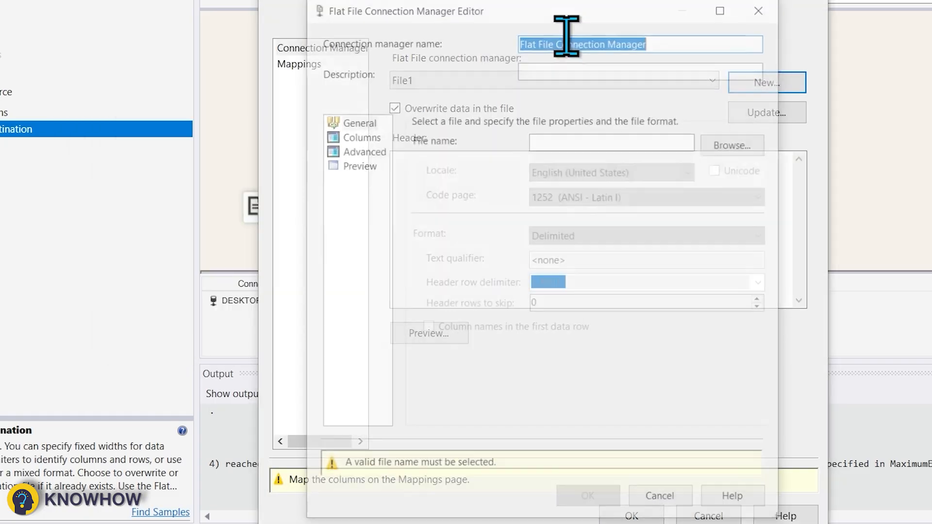
{"action": "type", "text": "File2"}
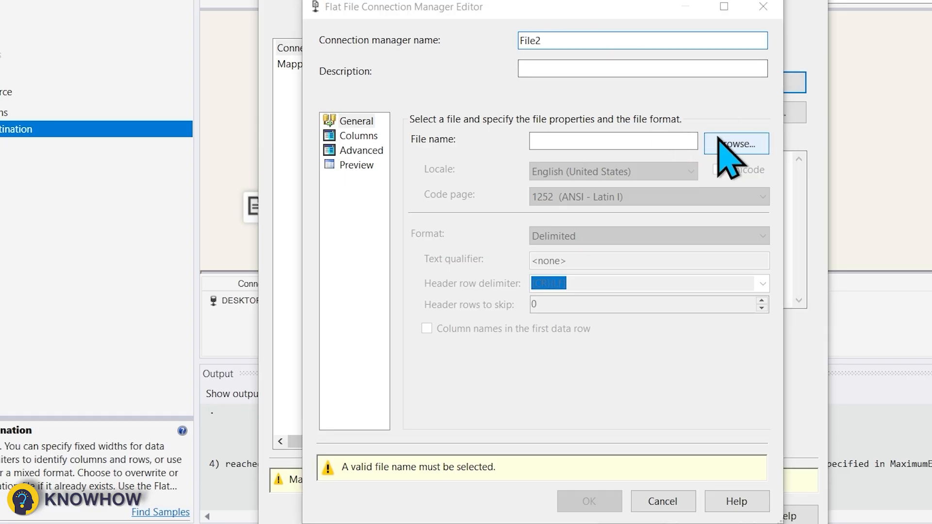
Step: Set File2's target to Part2.CSV on the E: drive, showing all file types while browsing
{"action": "left_click", "coordinate": [718, 142]}
{"action": "left_click", "coordinate": [830, 366]}
{"action": "left_click", "coordinate": [796, 388]}
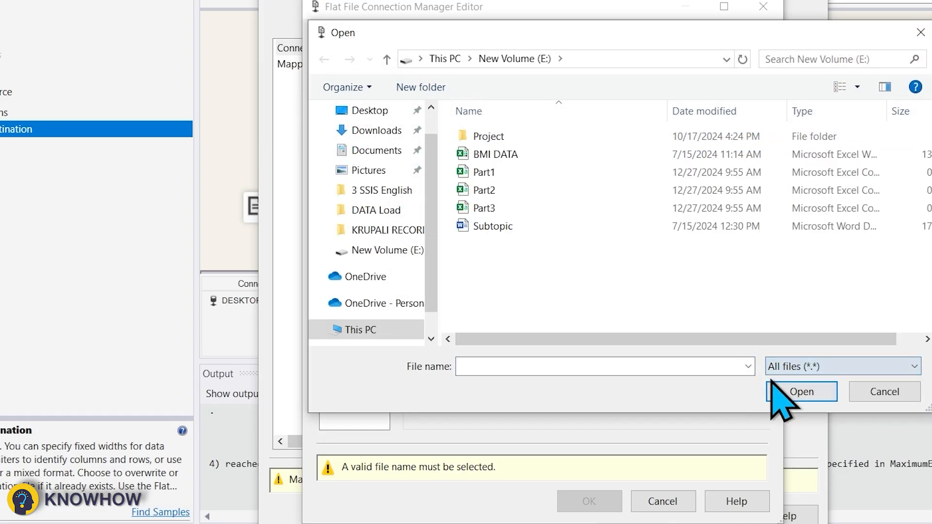
{"action": "left_click", "coordinate": [481, 191]}
{"action": "left_click", "coordinate": [798, 392]}
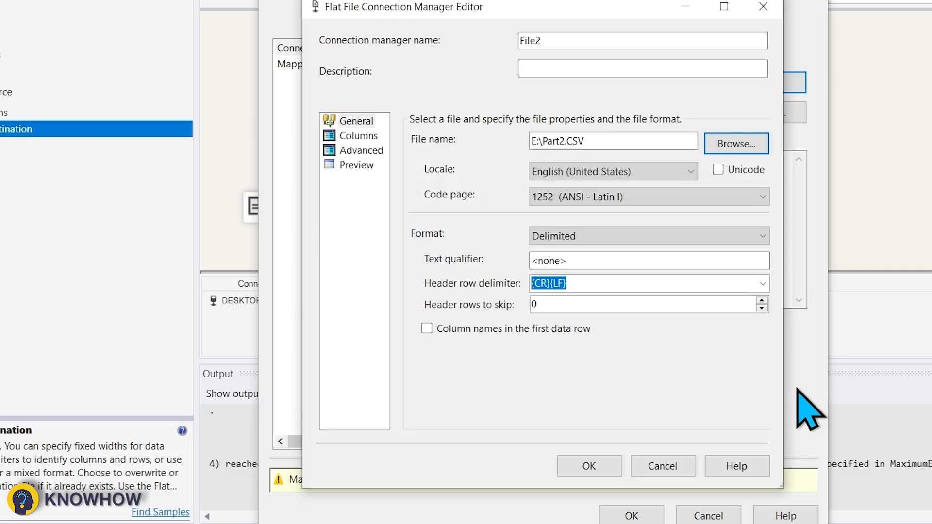
Step: Delete the part column from the File2 connection's column definitions and save the connection
{"action": "left_click", "coordinate": [359, 137]}
{"action": "left_click", "coordinate": [369, 150]}
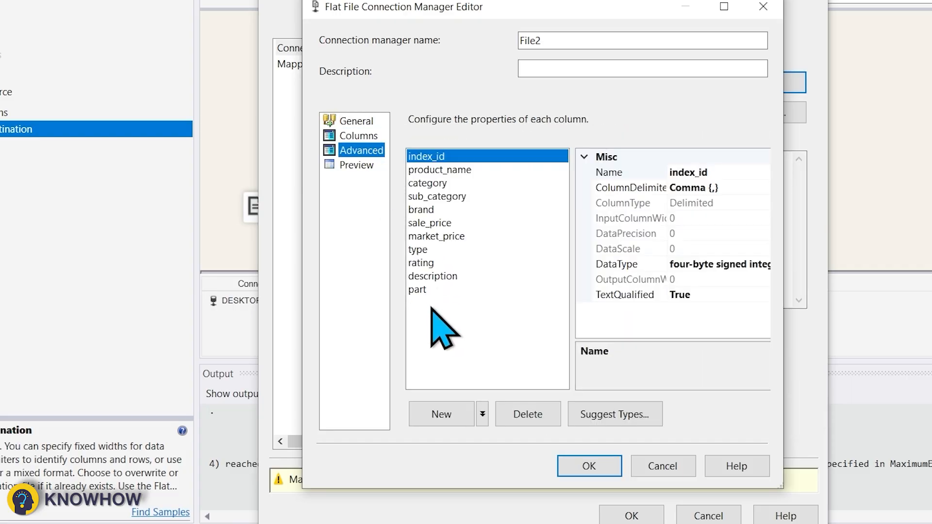
{"action": "left_click", "coordinate": [418, 288]}
{"action": "left_click", "coordinate": [506, 414]}
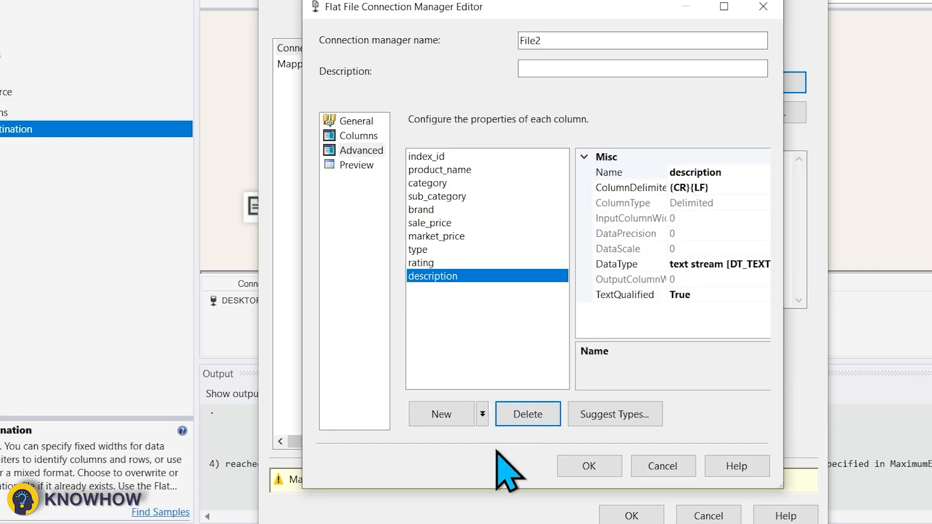
{"action": "left_click", "coordinate": [589, 467]}
Step: Apply the matching input-to-destination column mappings for Flat File Destination 1
{"action": "left_click", "coordinate": [314, 67]}
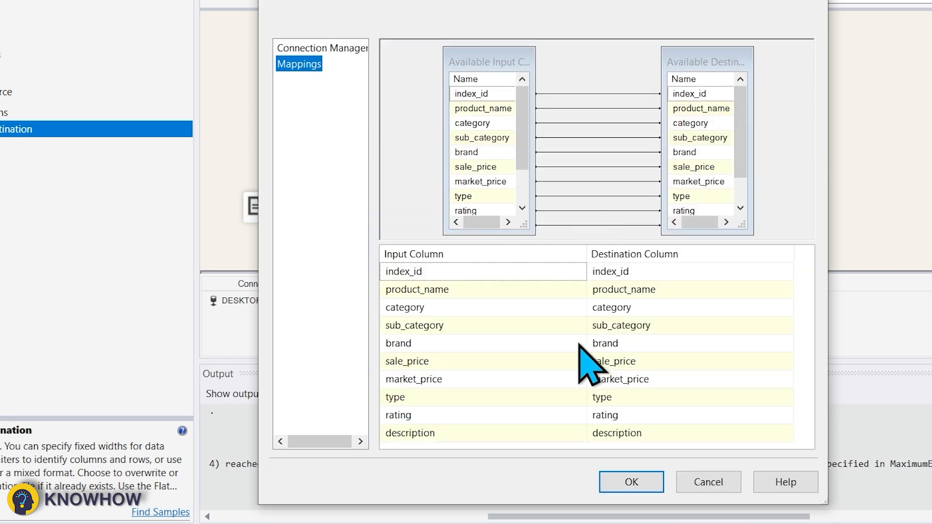
{"action": "mouse_move", "coordinate": [580, 344]}
{"action": "left_click", "coordinate": [629, 483]}
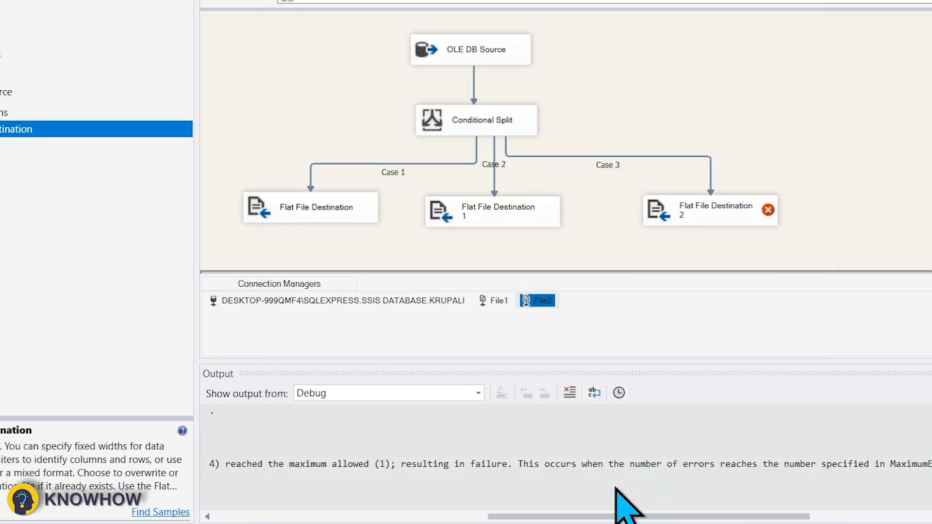
Step: Create a Delimited flat file connection manager named File3 for Flat File Destination 2
{"action": "left_click", "coordinate": [694, 211]}
{"action": "double_click", "coordinate": [694, 211]}
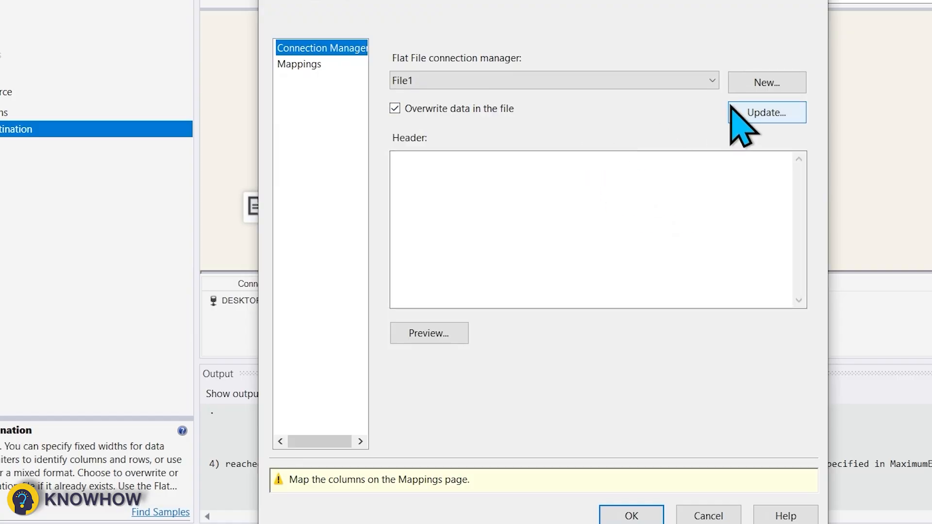
{"action": "left_click", "coordinate": [764, 84]}
{"action": "left_click", "coordinate": [369, 248]}
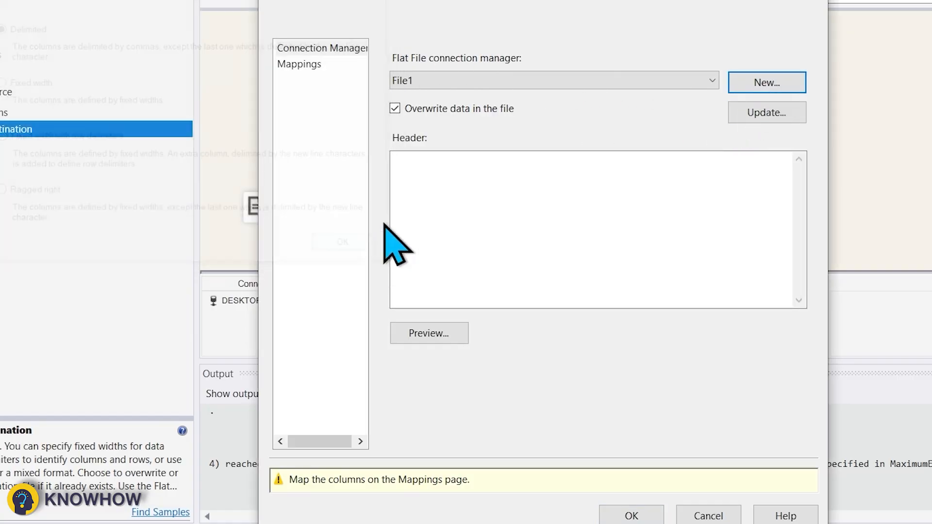
{"action": "type", "text": "File3"}
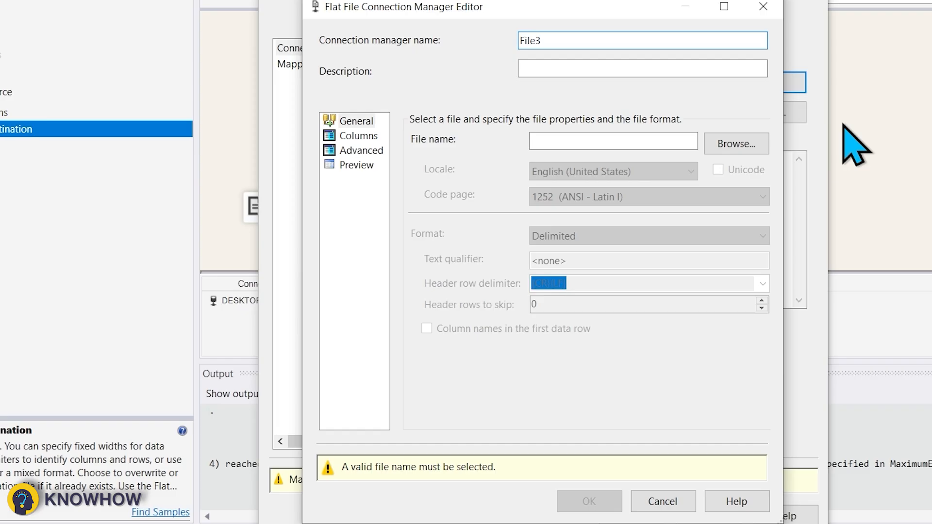
Step: Set File3's target to Part3.CSV on the E: drive, showing all file types while browsing
{"action": "left_click", "coordinate": [737, 143]}
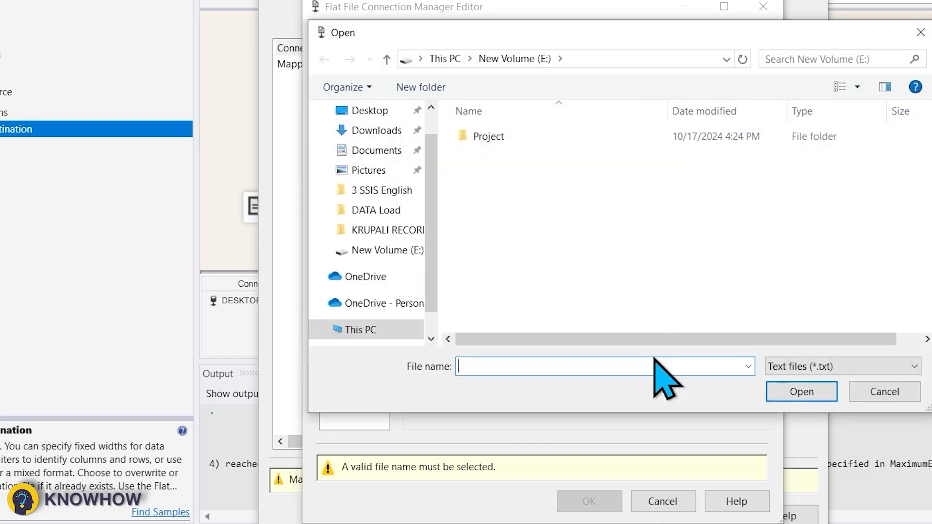
{"action": "left_click", "coordinate": [796, 369]}
{"action": "left_click", "coordinate": [787, 408]}
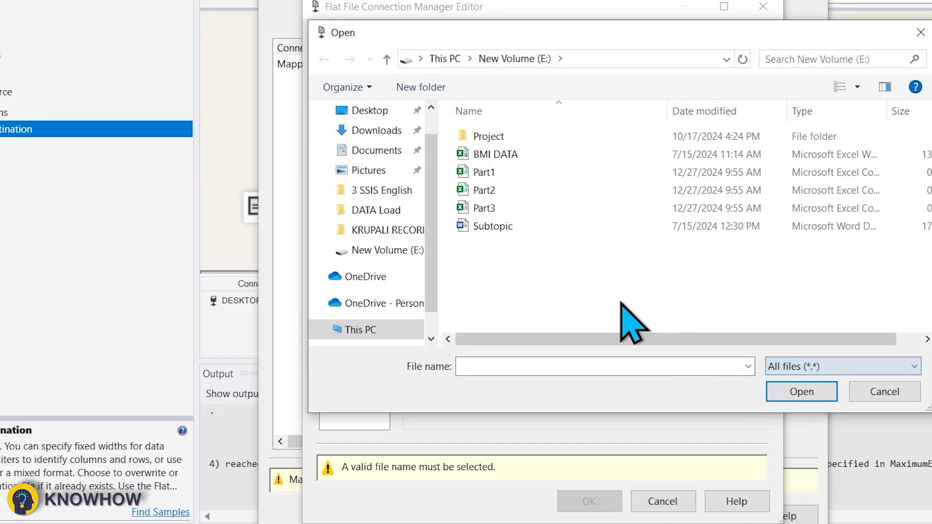
{"action": "left_click", "coordinate": [488, 208]}
{"action": "left_click", "coordinate": [801, 391]}
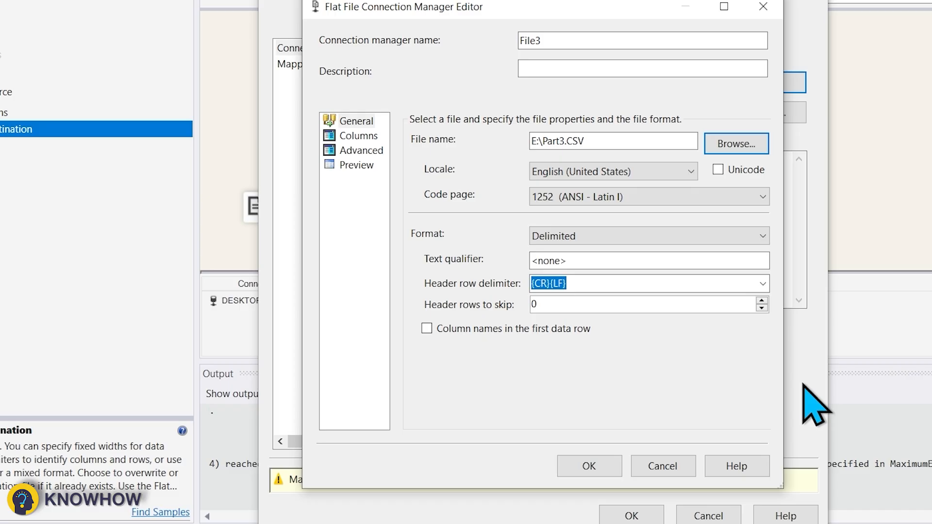
Step: Delete the part column from the File3 connection's column definitions and save the connection
{"action": "left_click", "coordinate": [358, 136]}
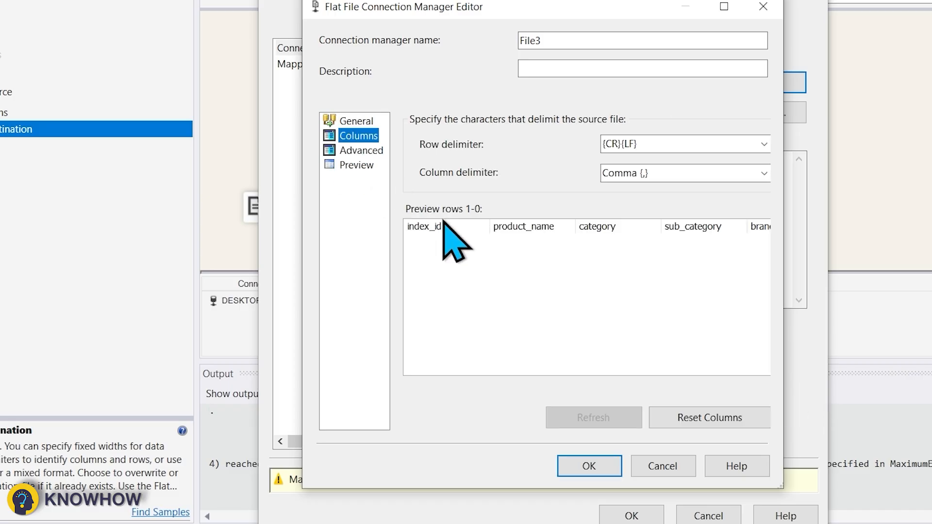
{"action": "left_click", "coordinate": [361, 151]}
{"action": "left_click", "coordinate": [422, 290]}
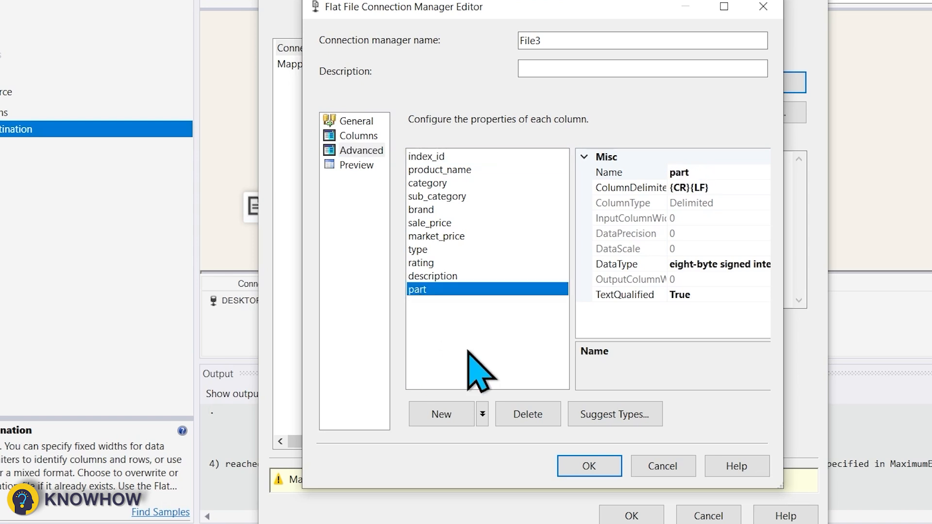
{"action": "left_click", "coordinate": [528, 414]}
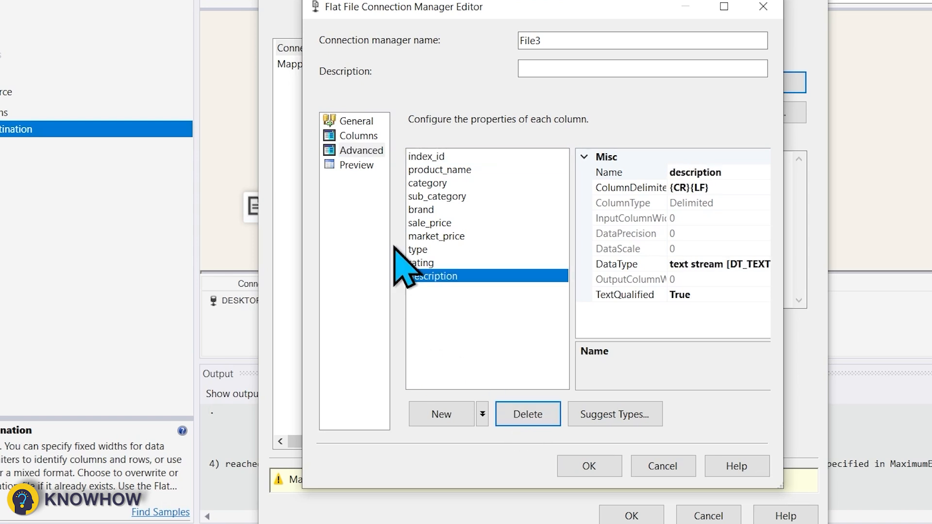
{"action": "left_click", "coordinate": [588, 466]}
Step: Apply the matching input-to-destination column mappings for Flat File Destination 2
{"action": "left_click", "coordinate": [303, 70]}
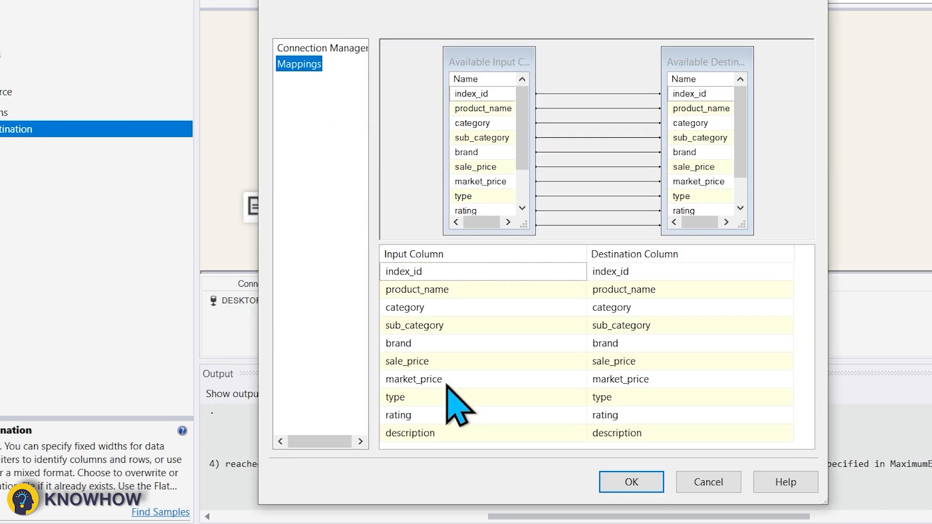
{"action": "left_click", "coordinate": [632, 487]}
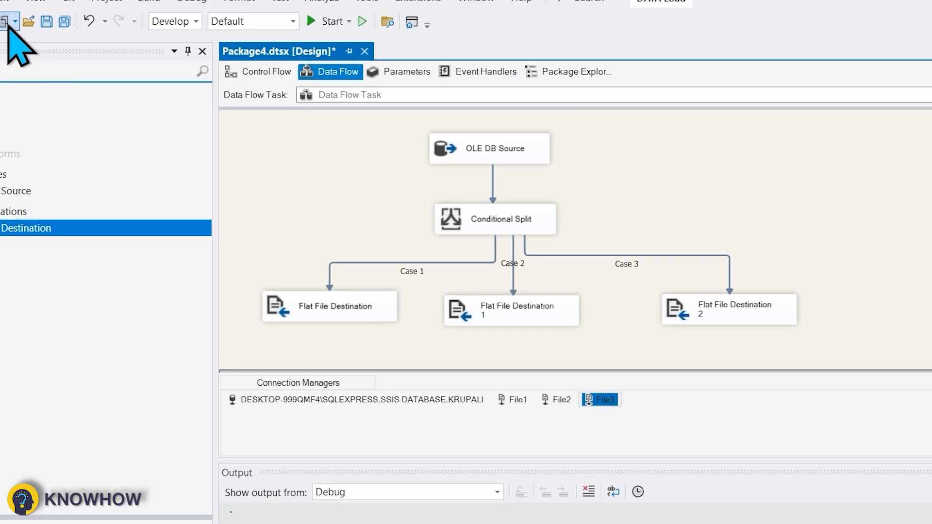
Step: Save all changes to Package4.dtsx and run the package
{"action": "left_click", "coordinate": [65, 21]}
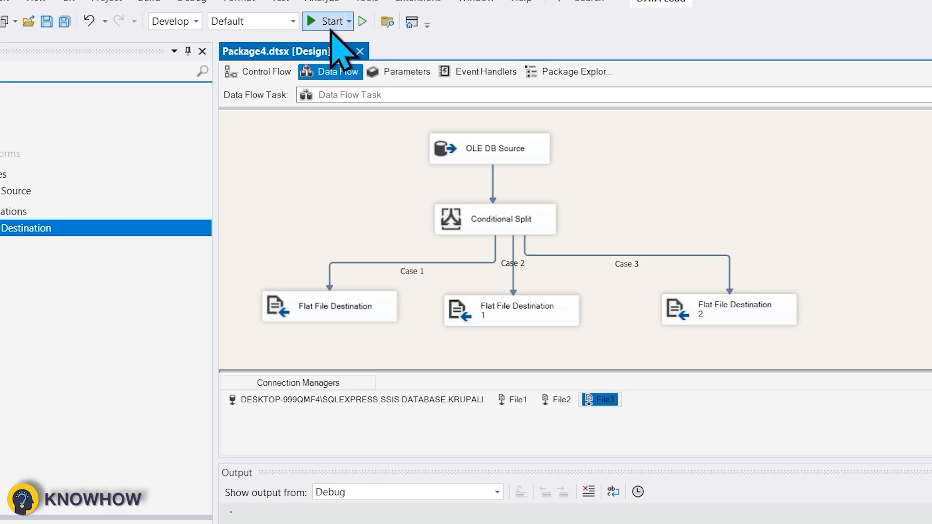
{"action": "left_click", "coordinate": [313, 20]}
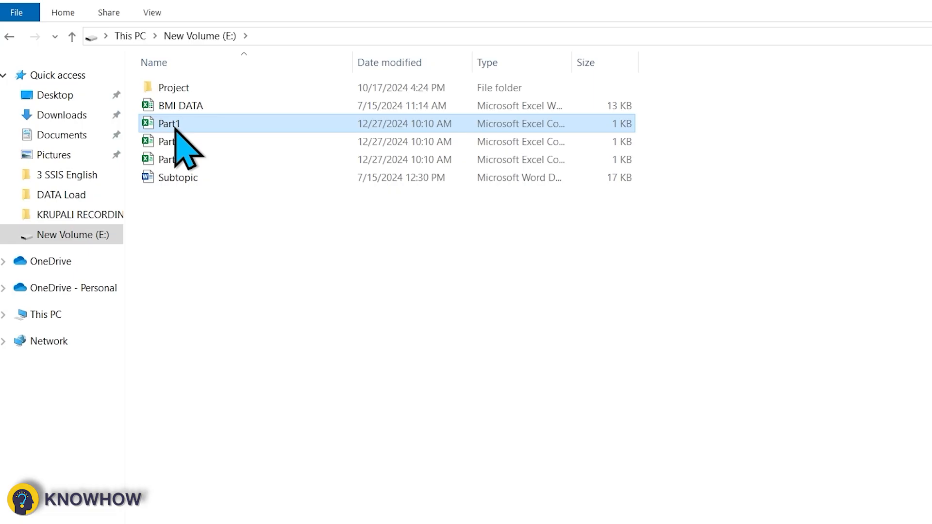
Step: Open the Part1, Part2 and Part3 CSV files from the E: drive in File Explorer to examine the exported rows
{"action": "double_click", "coordinate": [175, 124]}
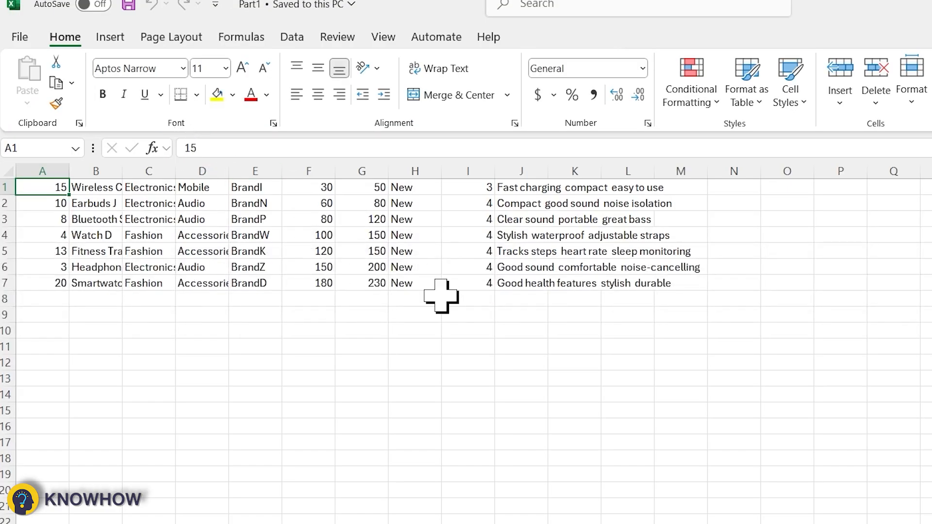
{"action": "scroll", "coordinate": [441, 296], "scroll_direction": "down", "scroll_amount": 3}
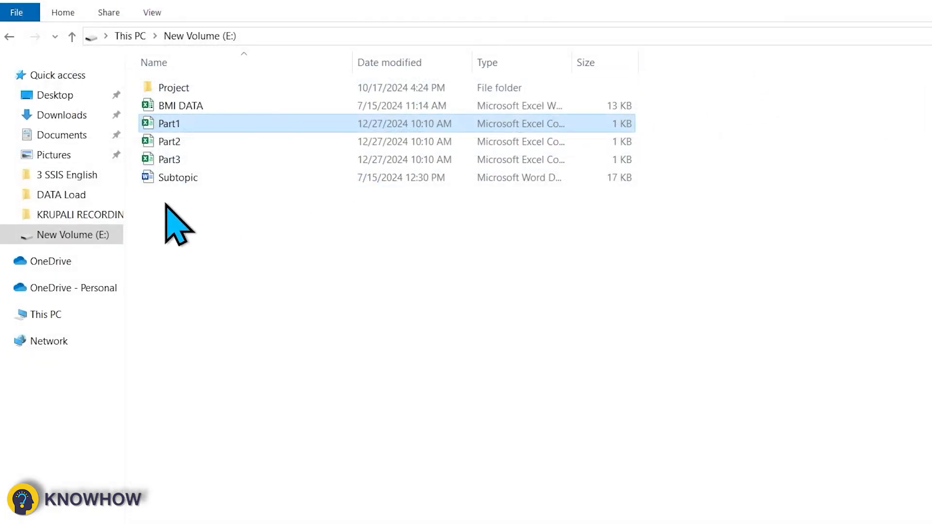
{"action": "double_click", "coordinate": [176, 144]}
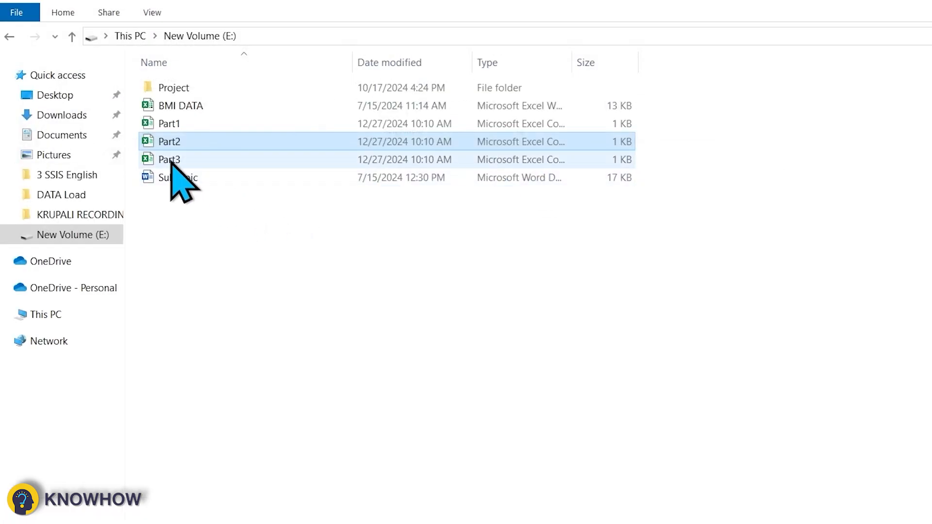
{"action": "double_click", "coordinate": [170, 158]}
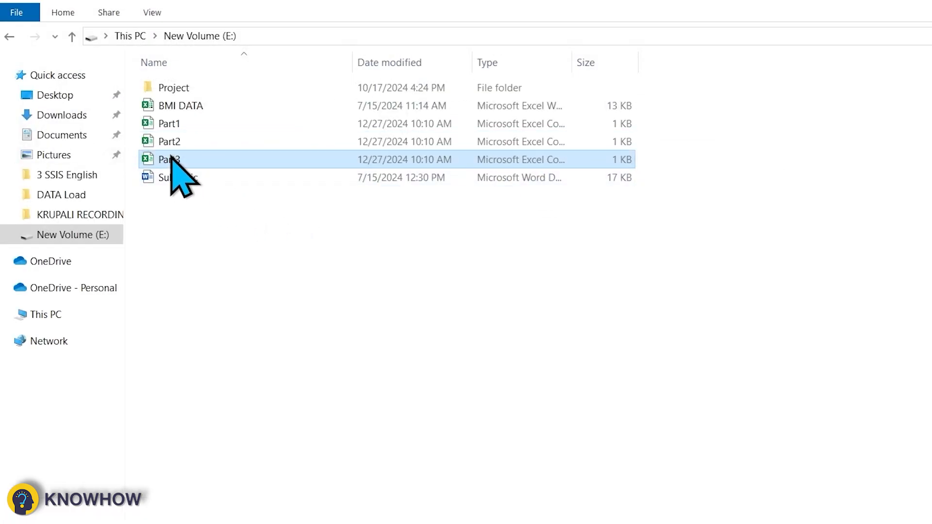